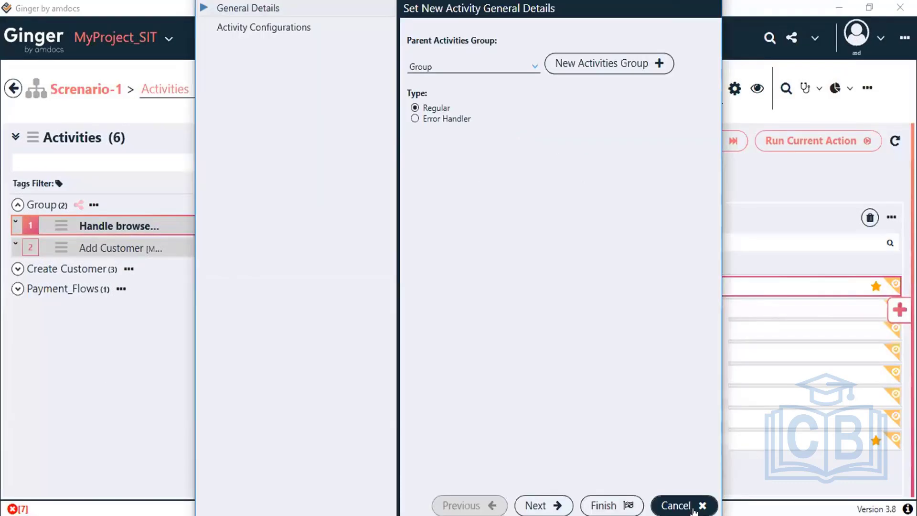
- Cancel the open wizard and start adding a new activity to Scenario-1
key("Escape")
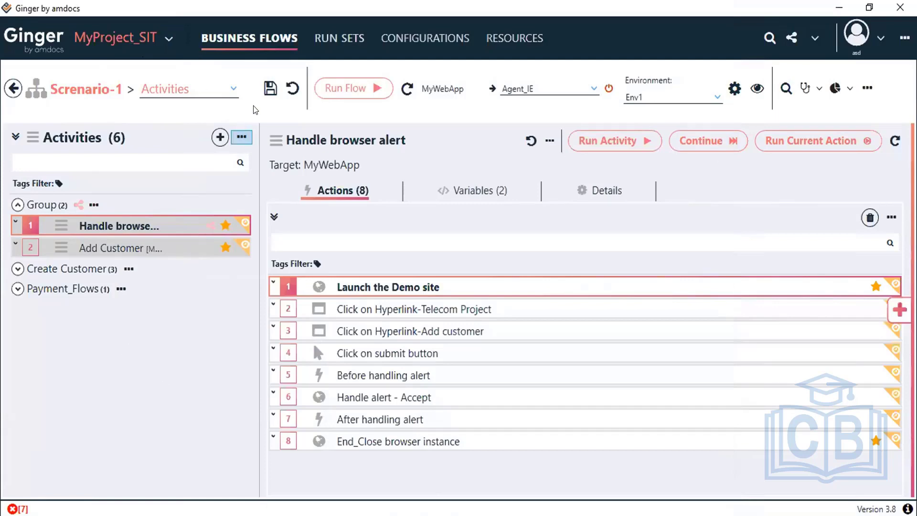
left_click(220, 137)
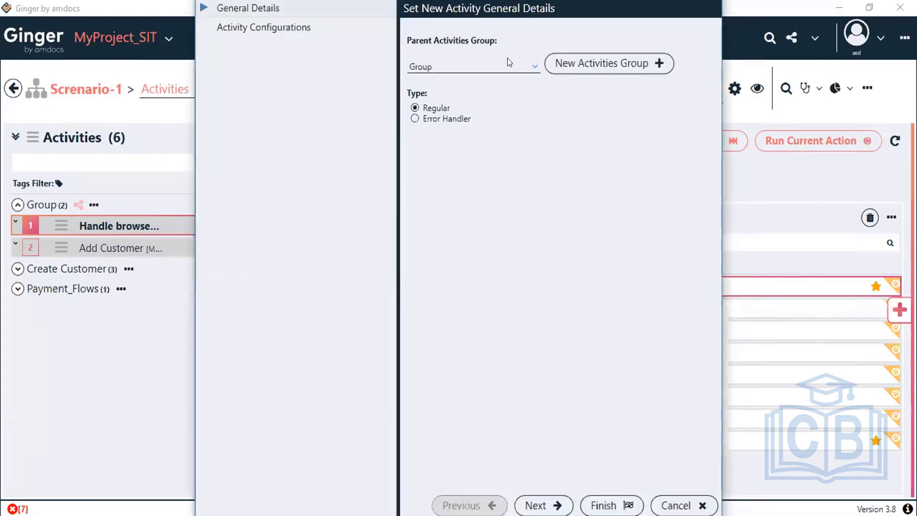
- Create a new activities group named Data_Validation
left_click(587, 68)
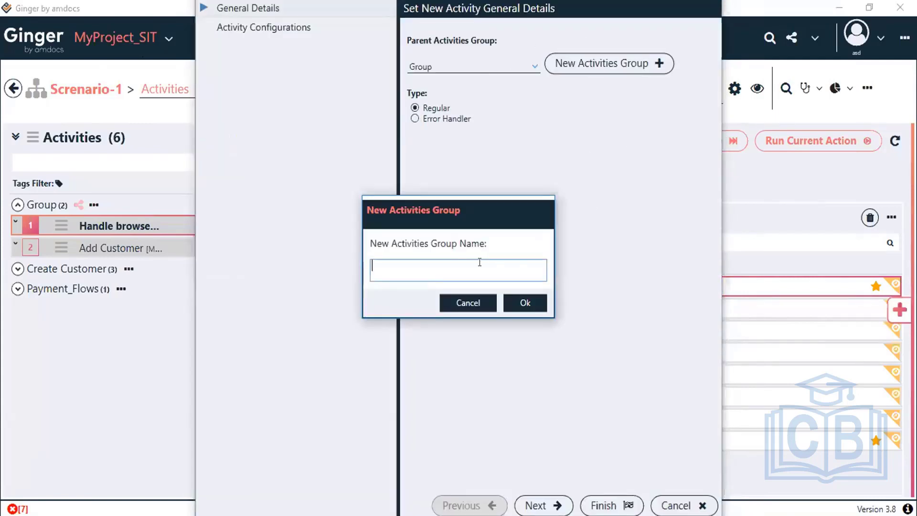
type("DataValidation")
key("Left")
key("Left")
key("Left")
key("Left")
key("Left")
key("Left")
key("Left")
key("Left")
key("Left")
key("Left")
left_click(389, 265)
type("_")
key("Delete")
left_click(525, 302)
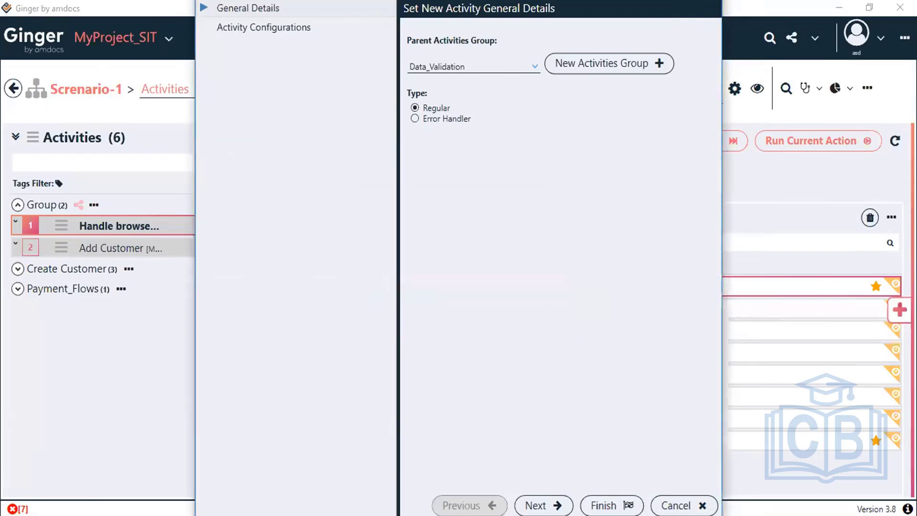
- Name the new activity ValidateCust and finish the wizard
left_click(534, 505)
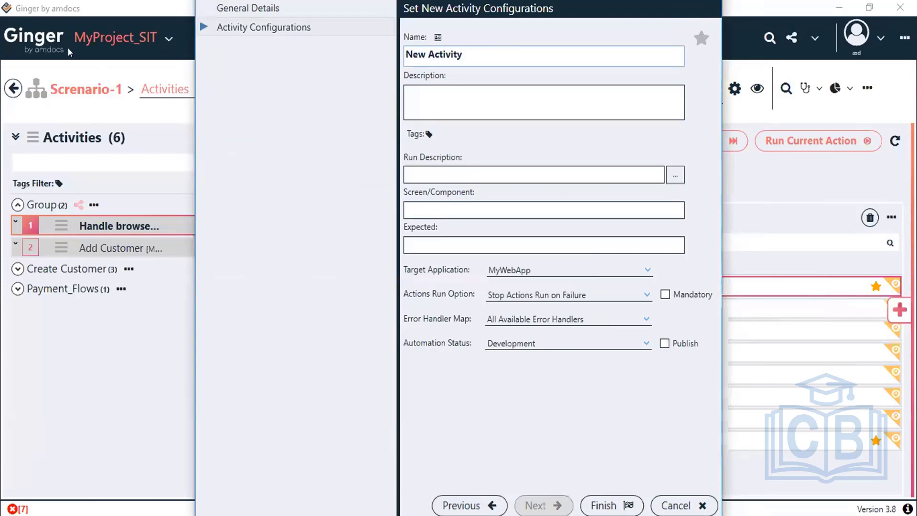
triple_click(573, 55)
type("Data")
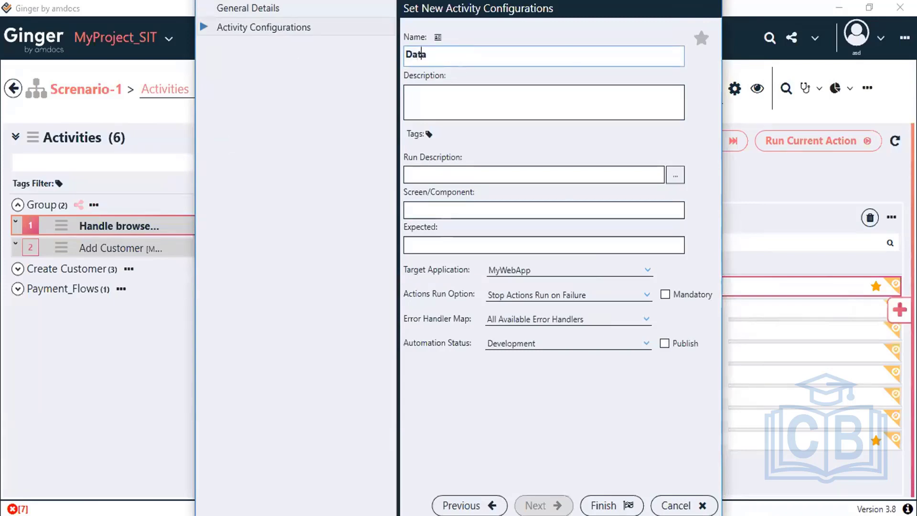
key("BackSpace")
key("BackSpace")
key("BackSpace")
key("BackSpace")
type("Validat")
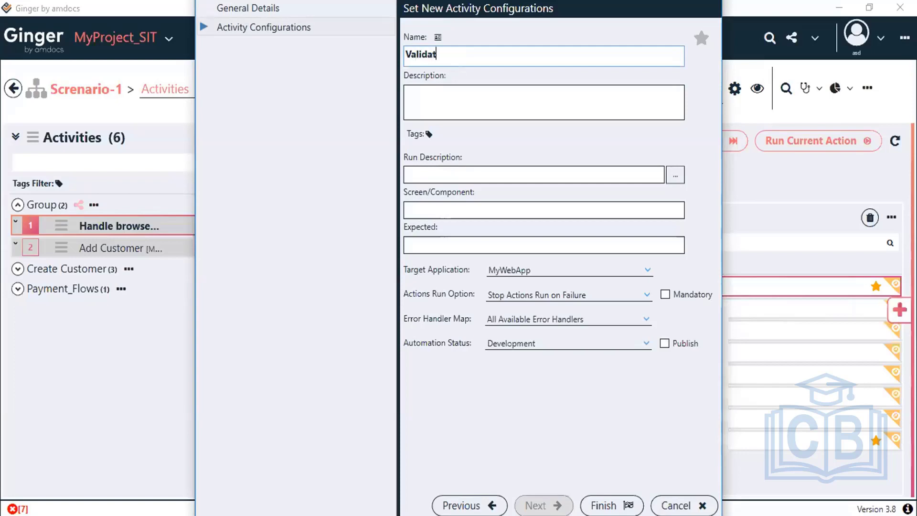
type("eCust")
key("Return")
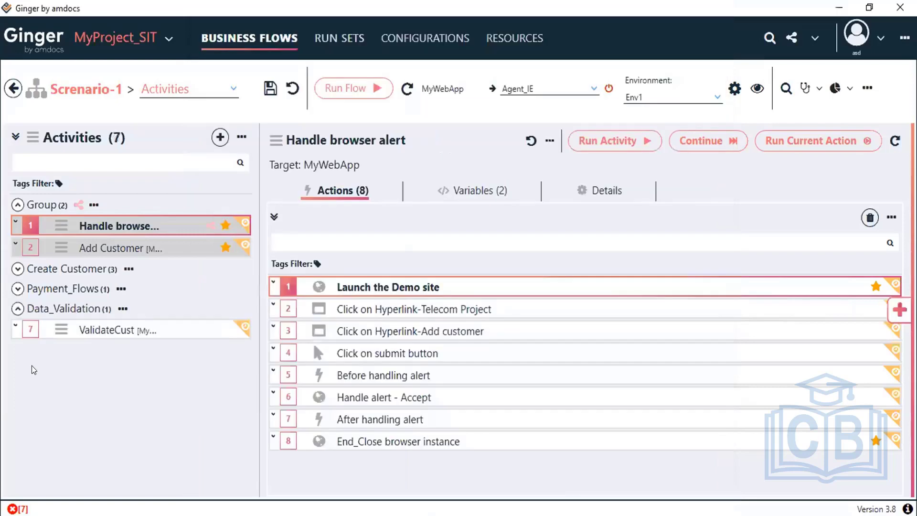
- Open the ValidateCust activity and save the Scenario-1 flow with Ctrl+S
left_click(96, 349)
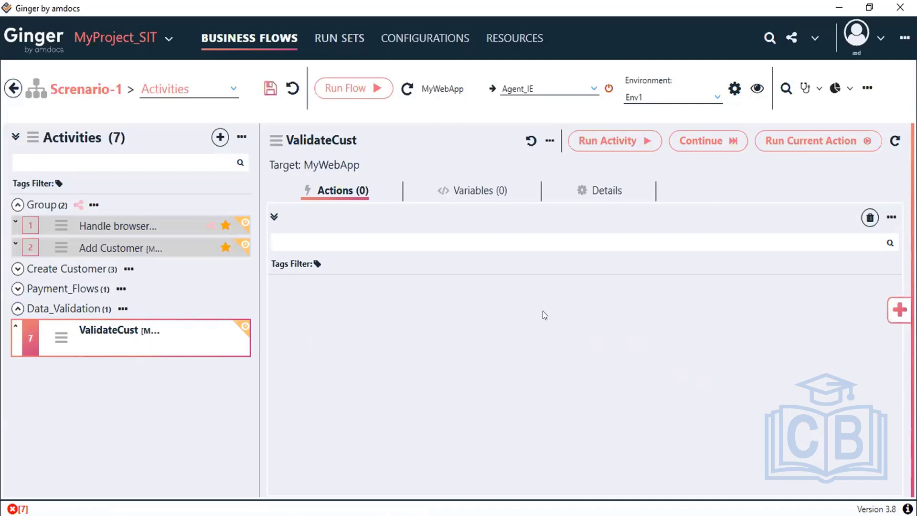
key("ctrl+s")
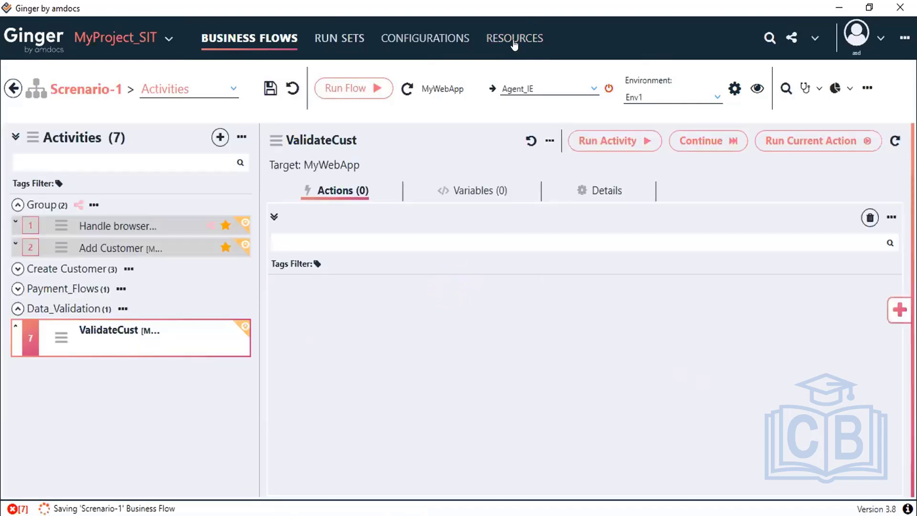
- Delete all databases from Env1's MyWebApp, then review MyJavaApp, MyWebApp and MyWebServicesApp
left_click(513, 39)
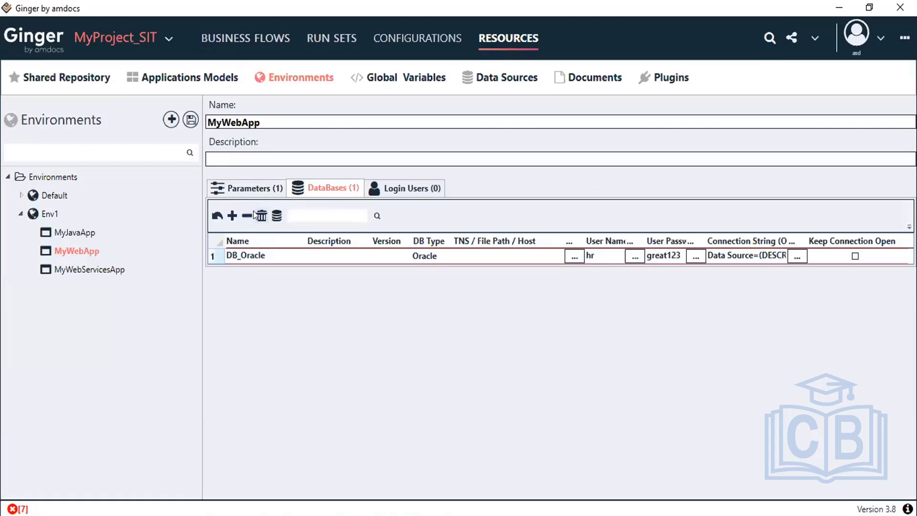
left_click(485, 308)
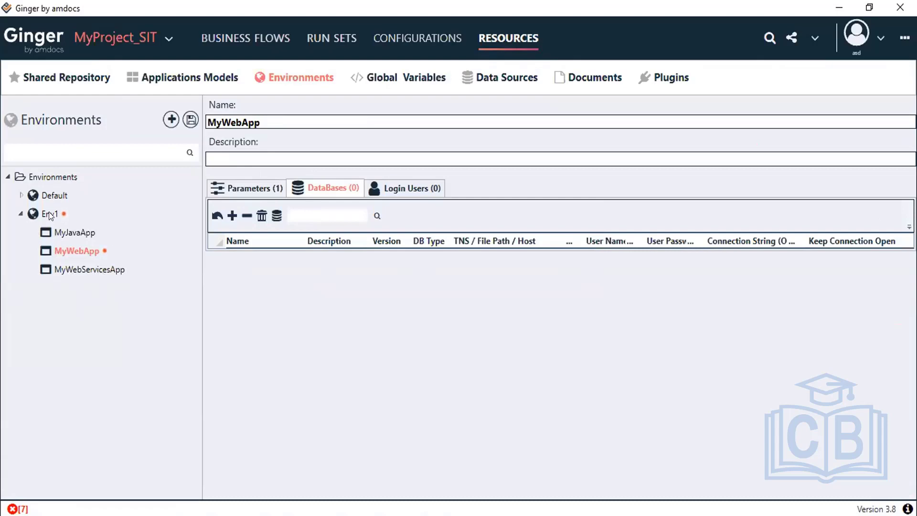
left_click(73, 235)
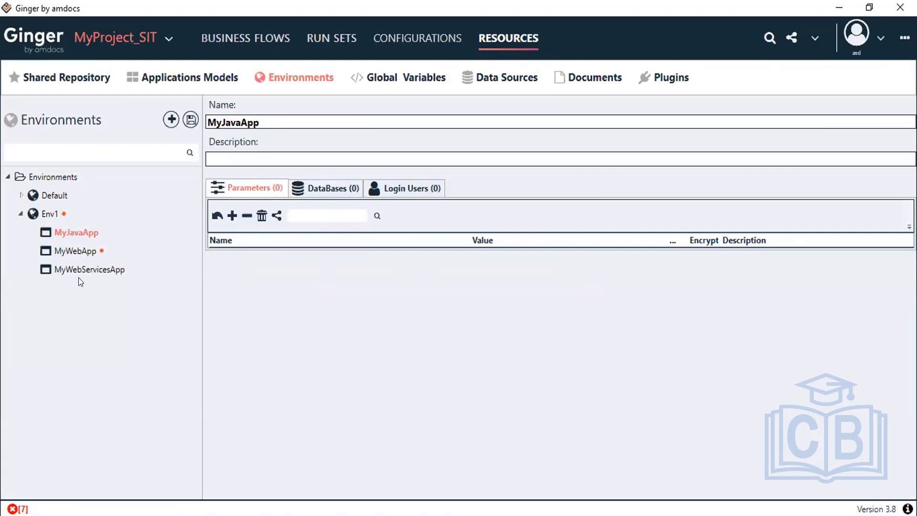
left_click(79, 253)
left_click(70, 267)
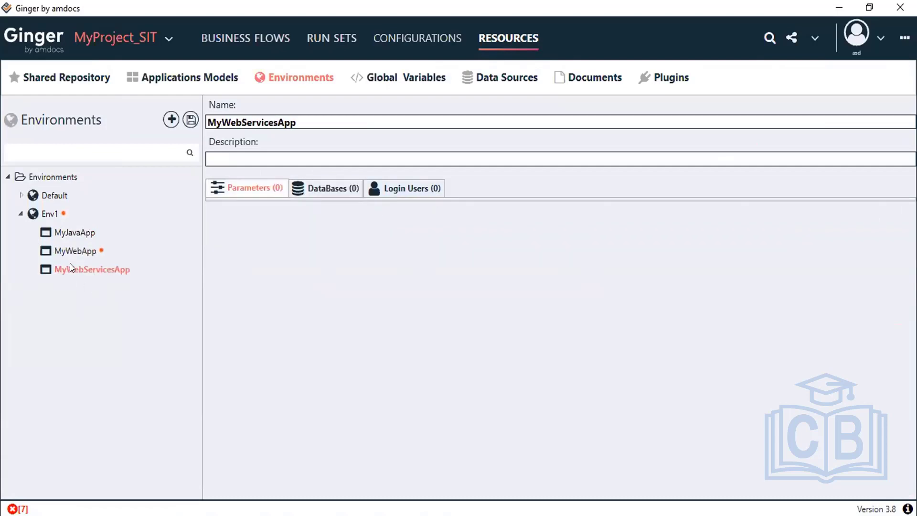
left_click(76, 231)
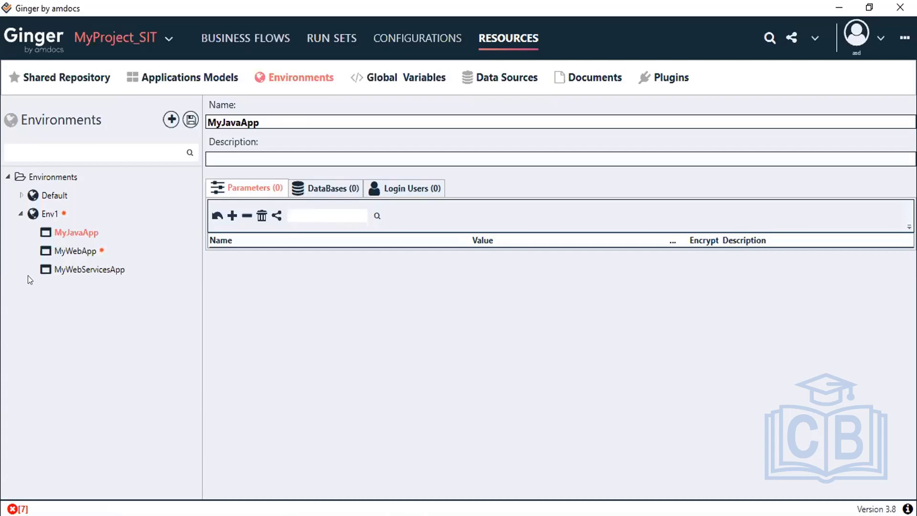
left_click(68, 253)
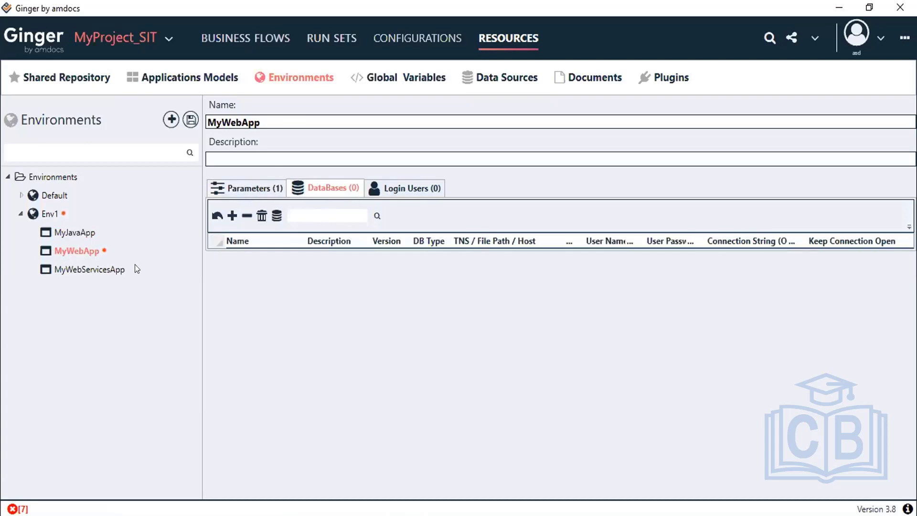
left_click(95, 270)
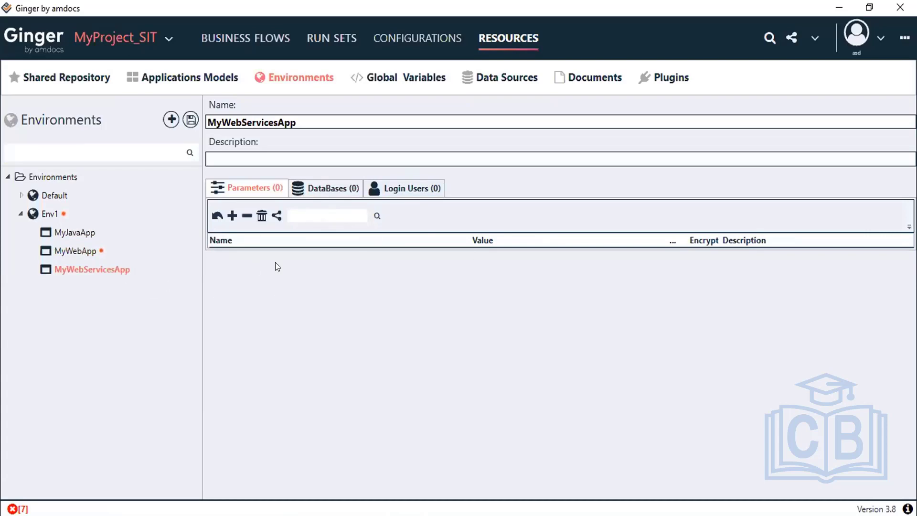
left_click(73, 254)
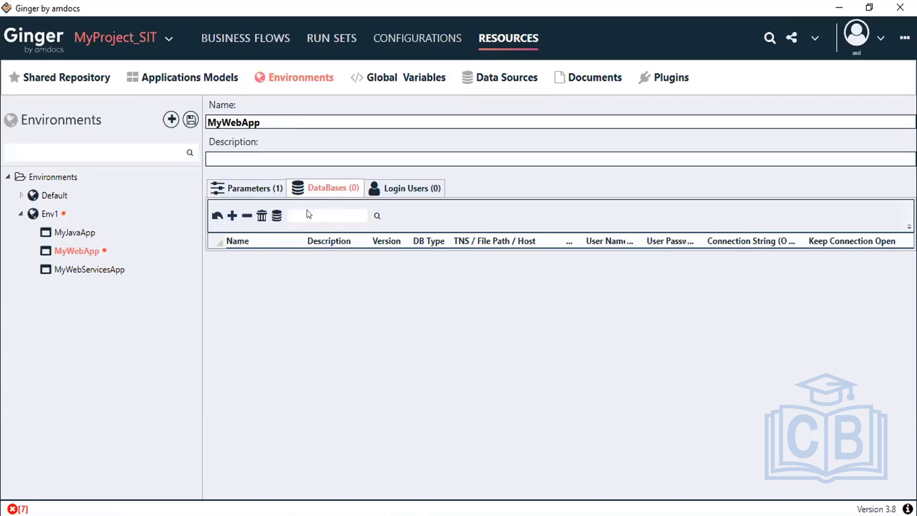
- Add a MyWebApp database entry named Database1 with DB Type Oracle
left_click(232, 215)
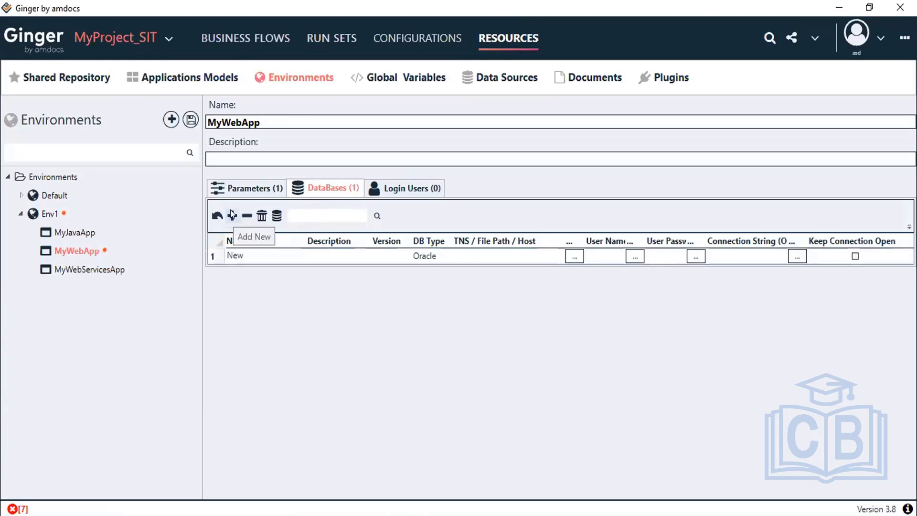
left_click(276, 256)
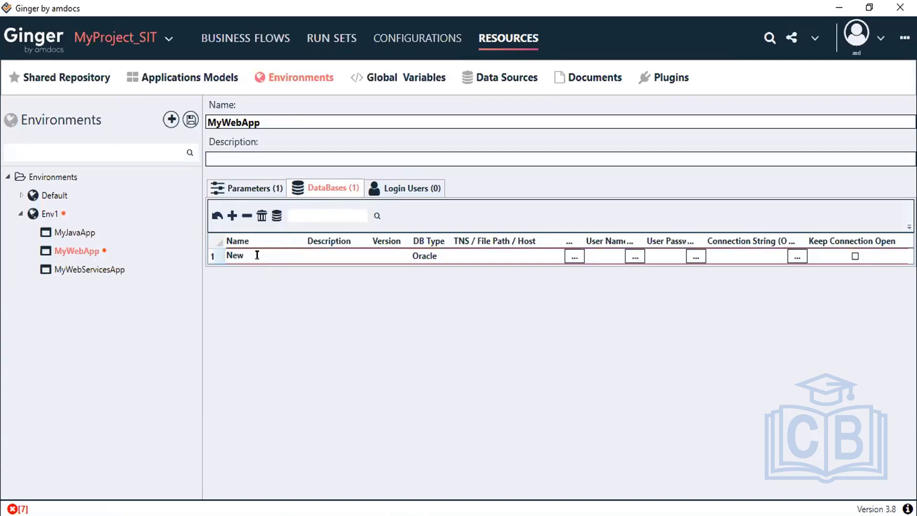
left_click(257, 255)
type("ST")
key("BackSpace")
key("BackSpace")
left_click(428, 256)
left_click(252, 255)
type("Database1")
left_click(433, 257)
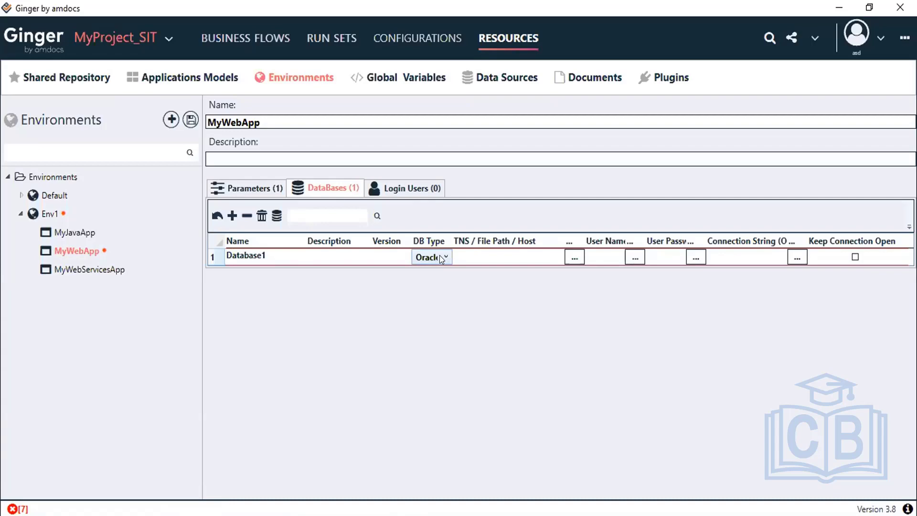
left_click(439, 256)
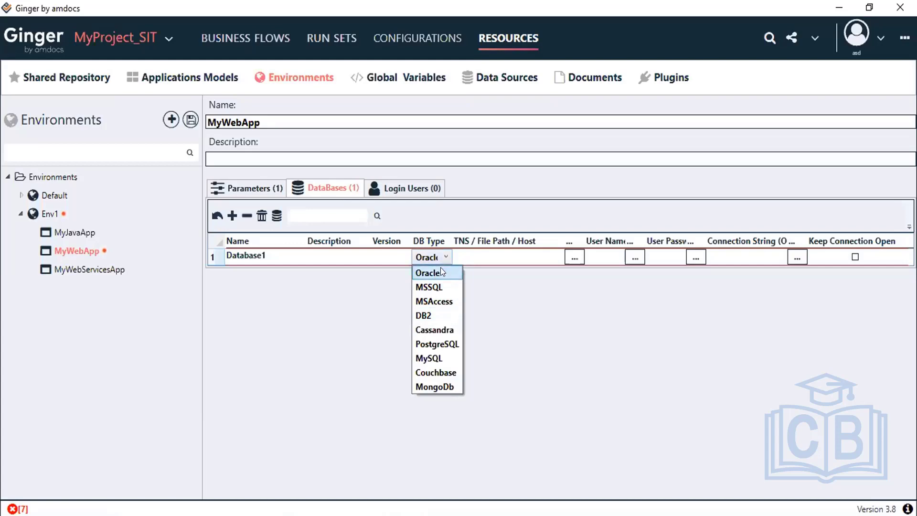
left_click(440, 269)
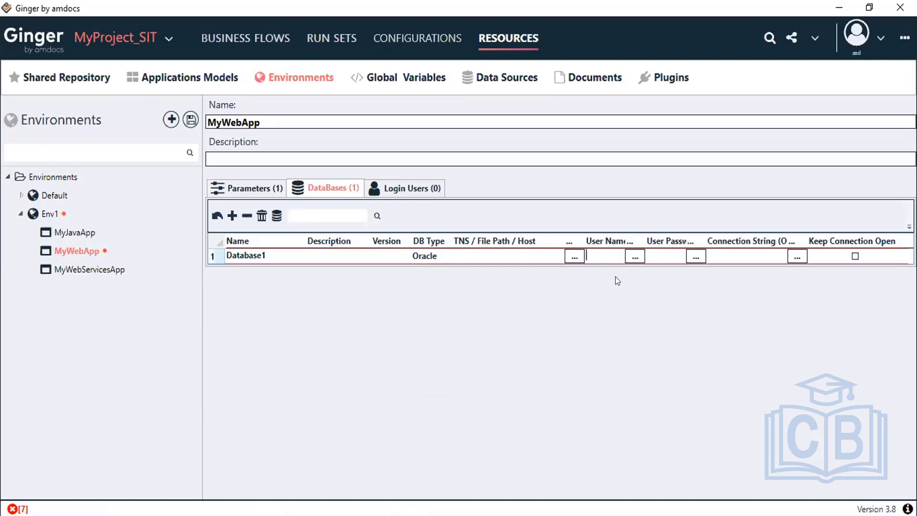
left_click(600, 256)
- Set Database1's user name to hr and enter its password
type("hr")
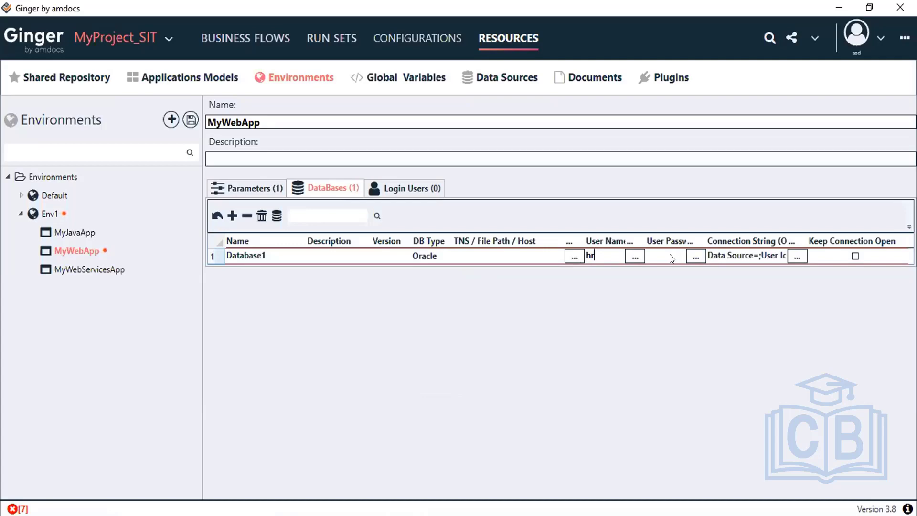
left_click(696, 257)
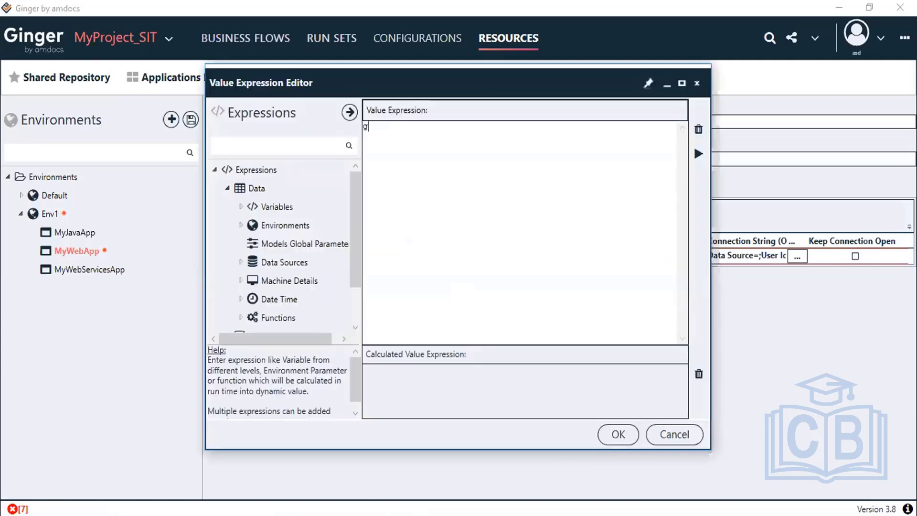
left_click(618, 434)
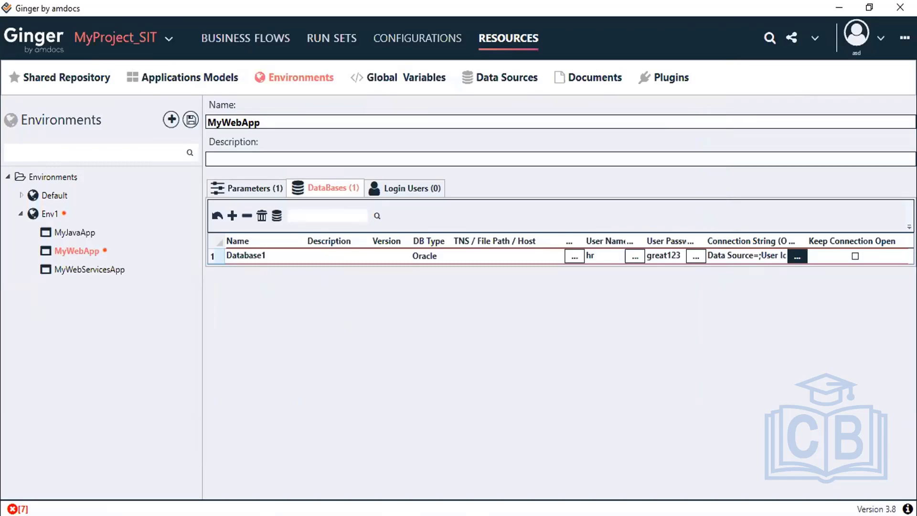
- Paste the Oracle connection string for localhost, port 1521, SID xe into Database1
key("alt+Tab")
left_click_drag(358, 154, 18, 100)
left_click_drag(381, 180, 207, 155)
left_click_drag(31, 133, 29, 117)
key("ctrl+c")
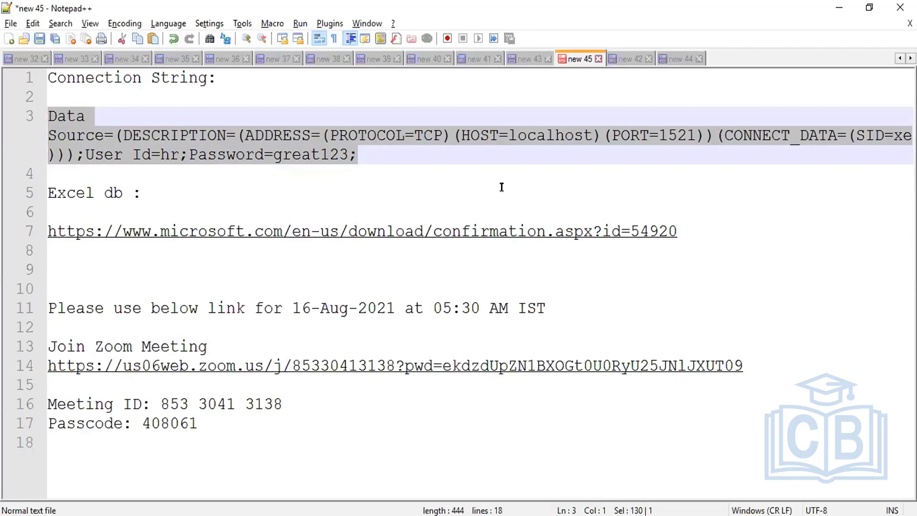
left_click(839, 7)
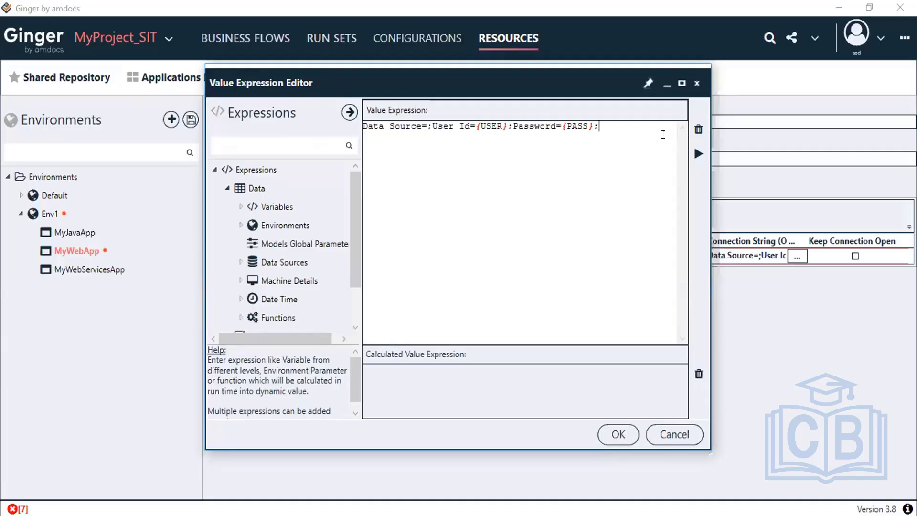
left_click(698, 129)
key("ctrl+v")
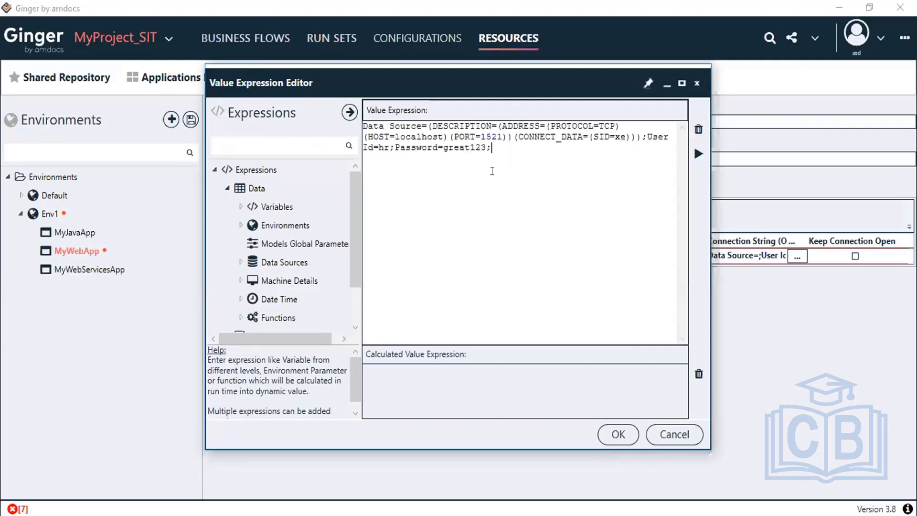
key("ctrl+a")
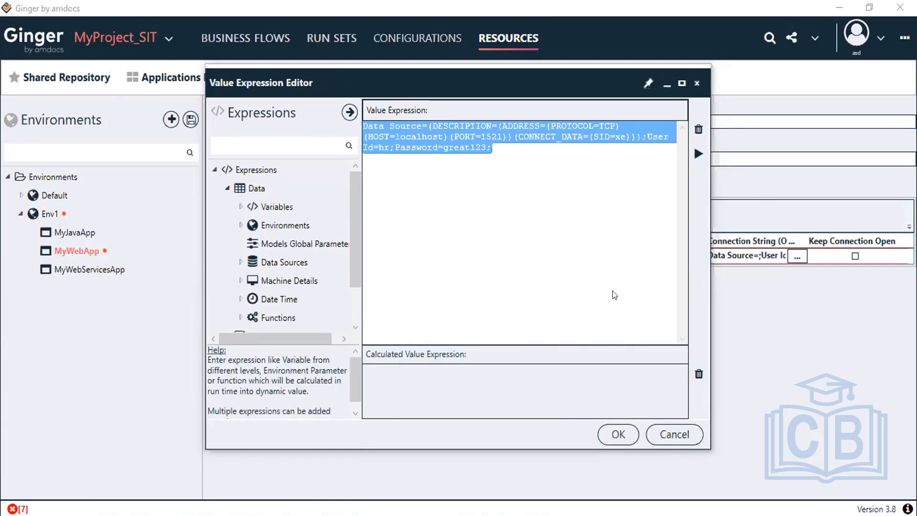
left_click(618, 434)
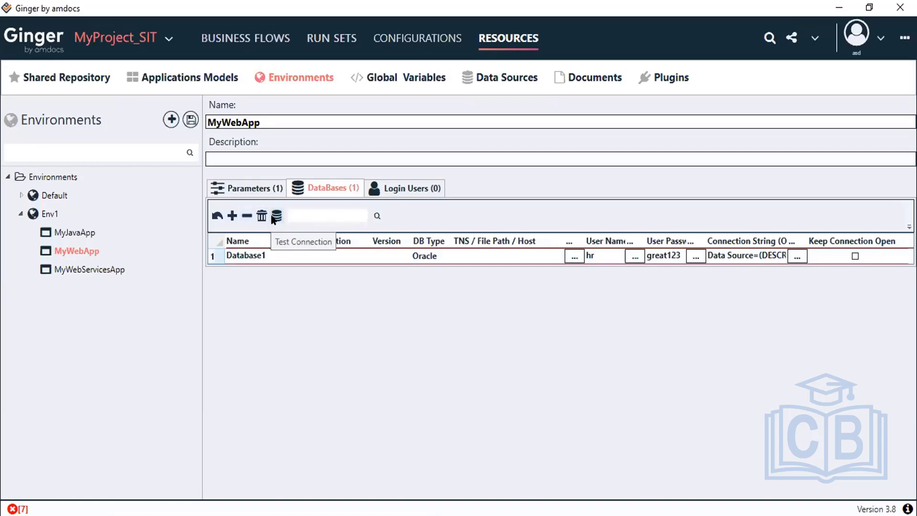
- Test Database1's connection successfully and select the extra New database row
left_click(276, 215)
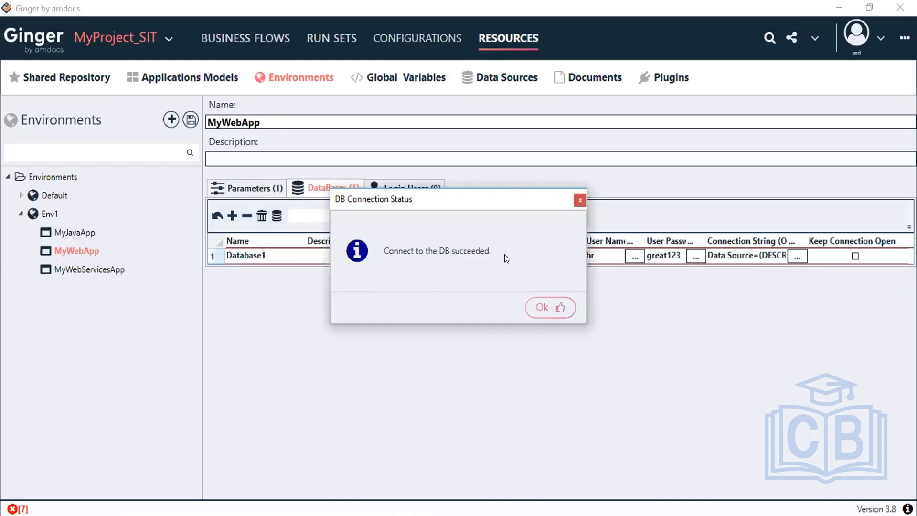
left_click(542, 314)
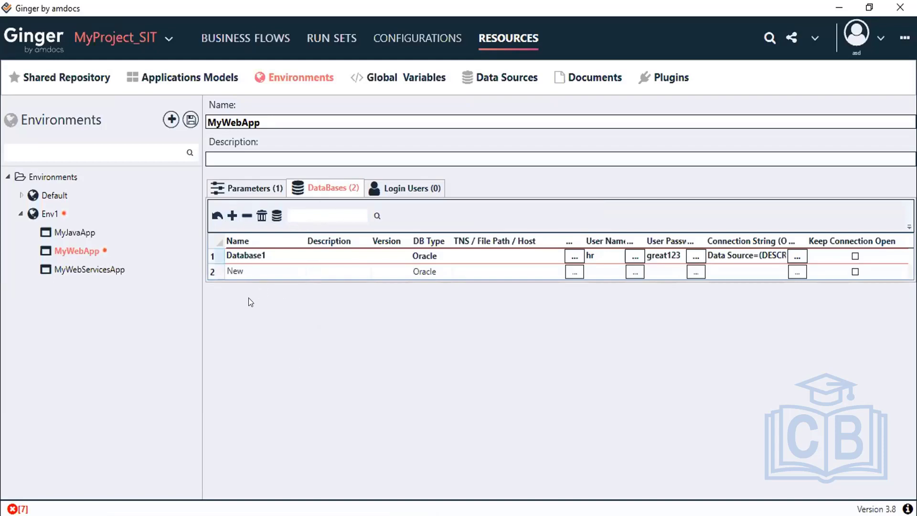
left_click(242, 272)
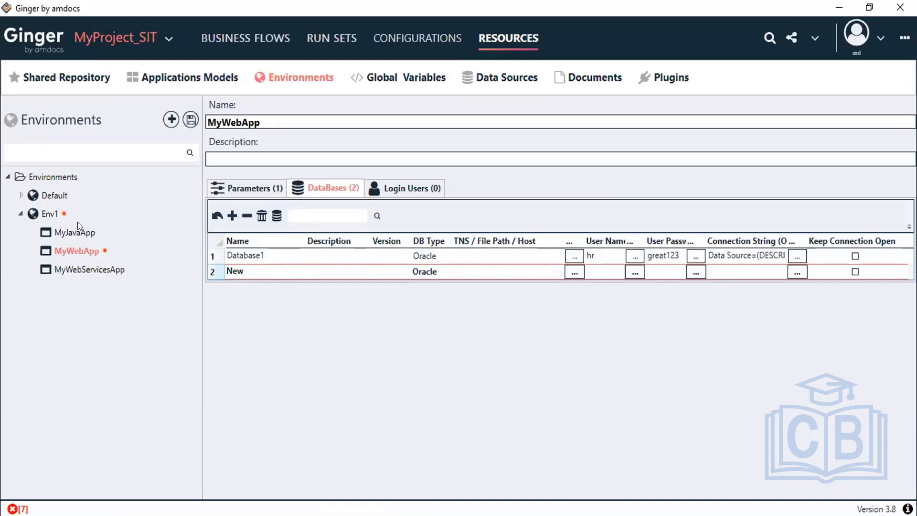
- Delete the New database row, save Env1, and return to business flows
left_click(241, 218)
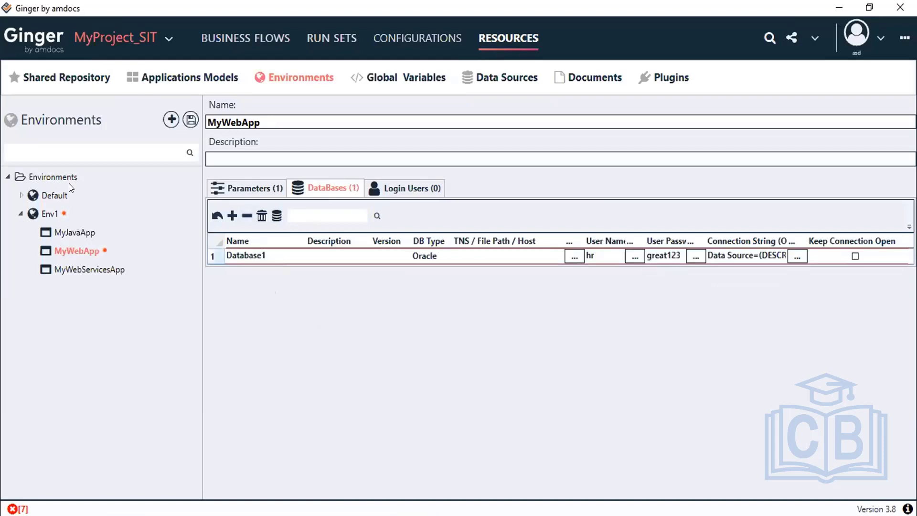
left_click(191, 119)
left_click(263, 44)
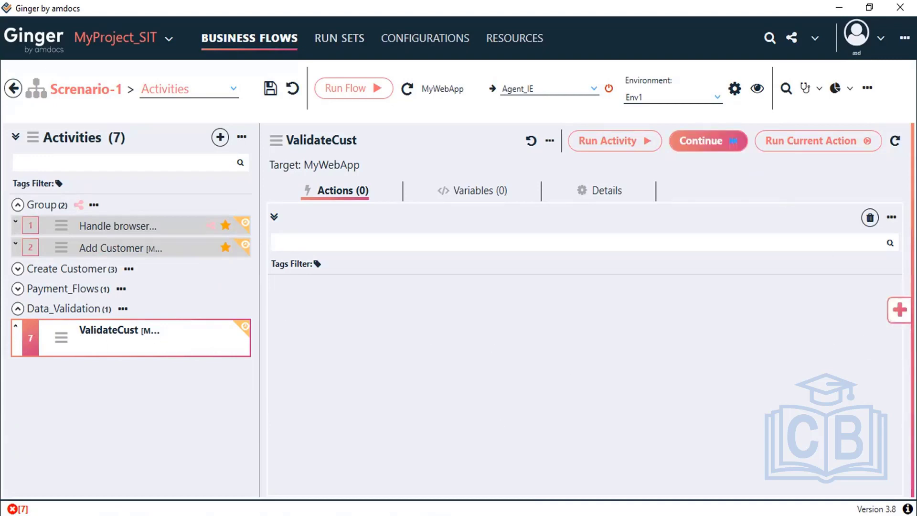
- Add a DataBase Action from the Actions Library to ValidateCust and open it
left_click(905, 318)
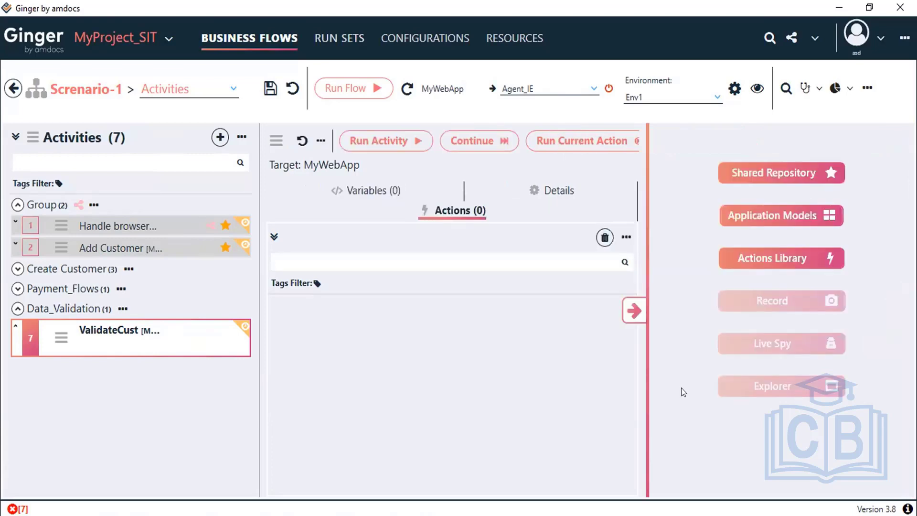
left_click(768, 261)
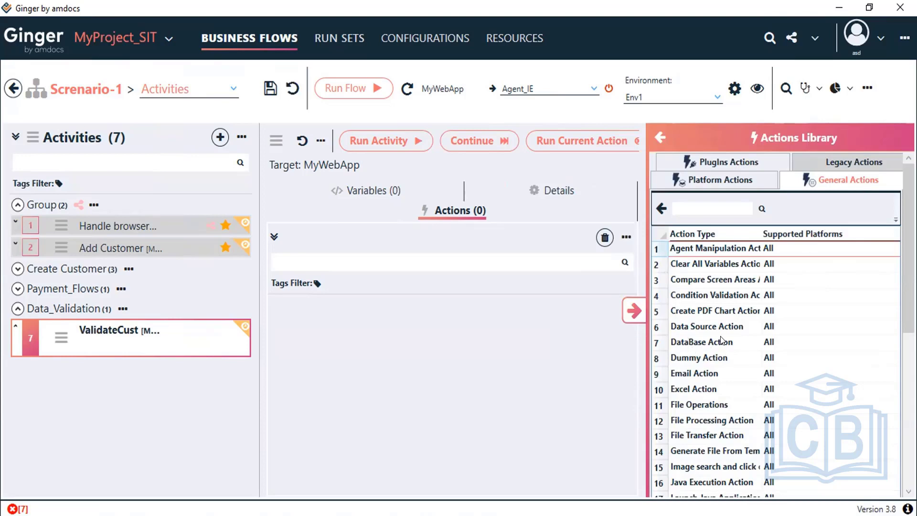
double_click(678, 342)
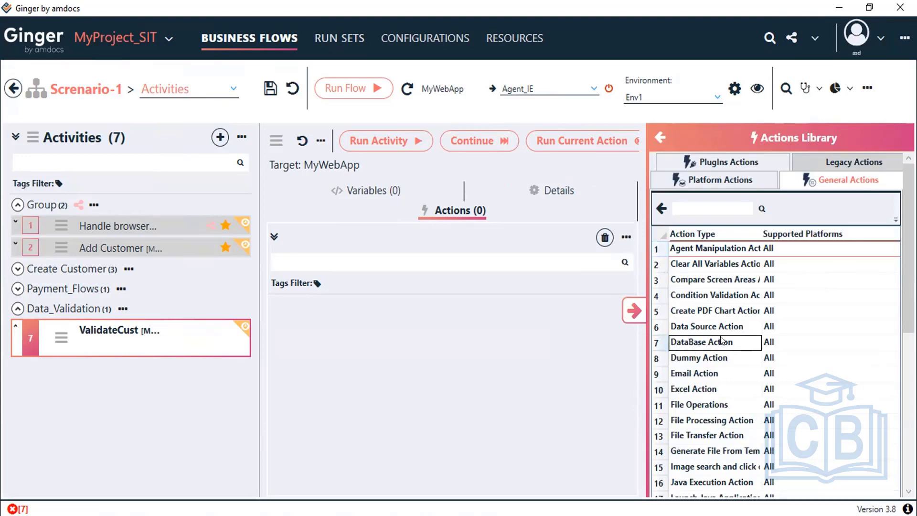
left_click(632, 311)
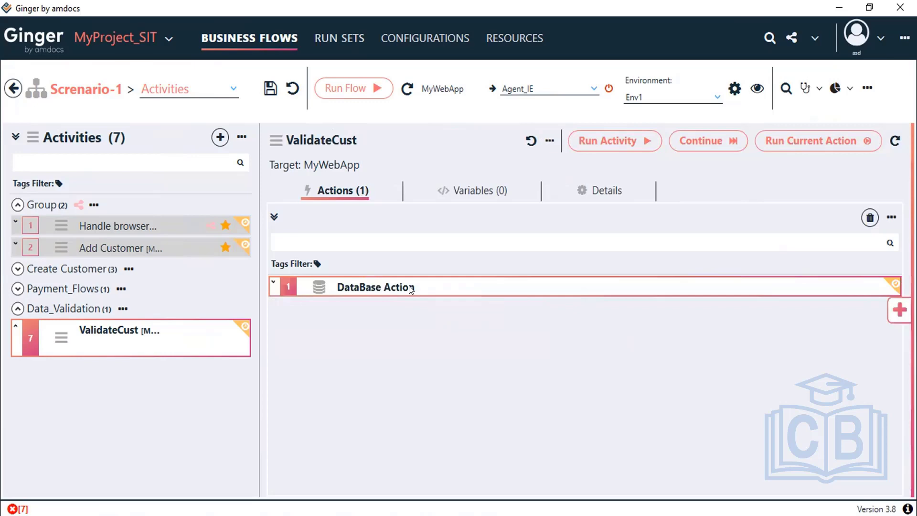
double_click(622, 304)
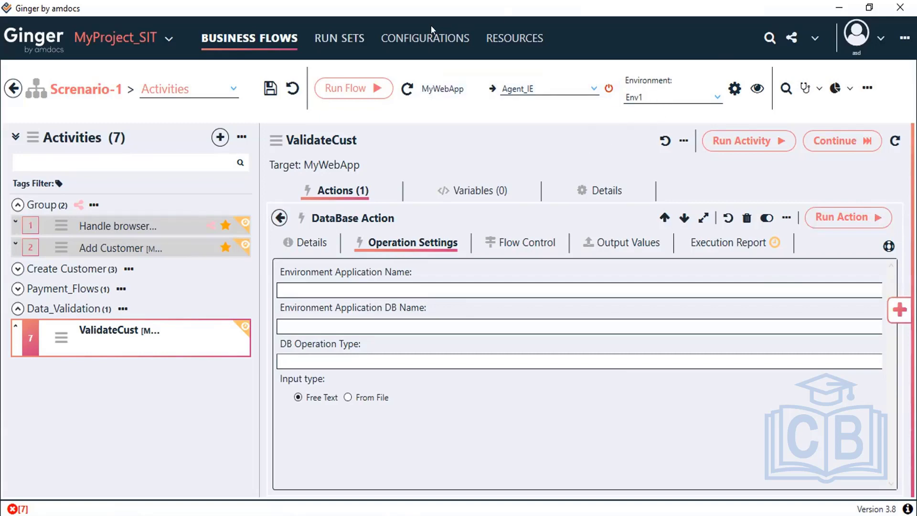
- Keep Env1 as the action's environment and list its environment application choices
left_click(657, 98)
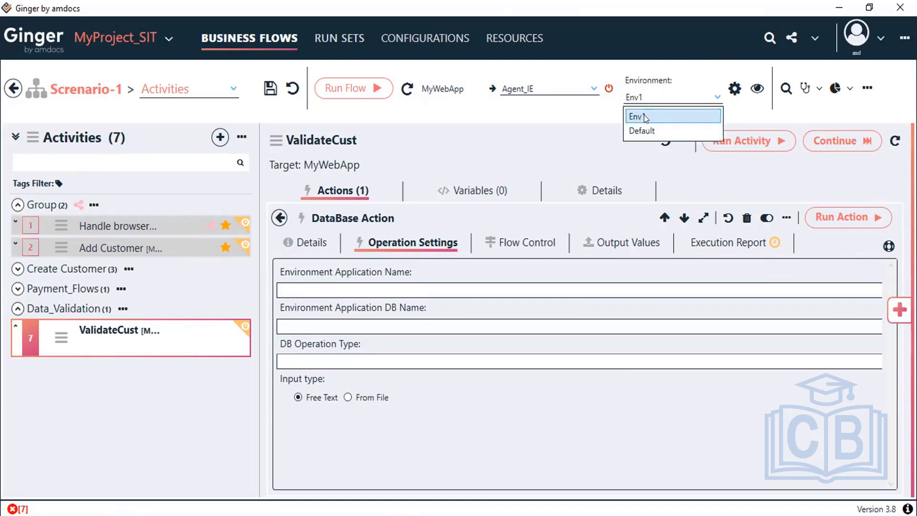
left_click(644, 115)
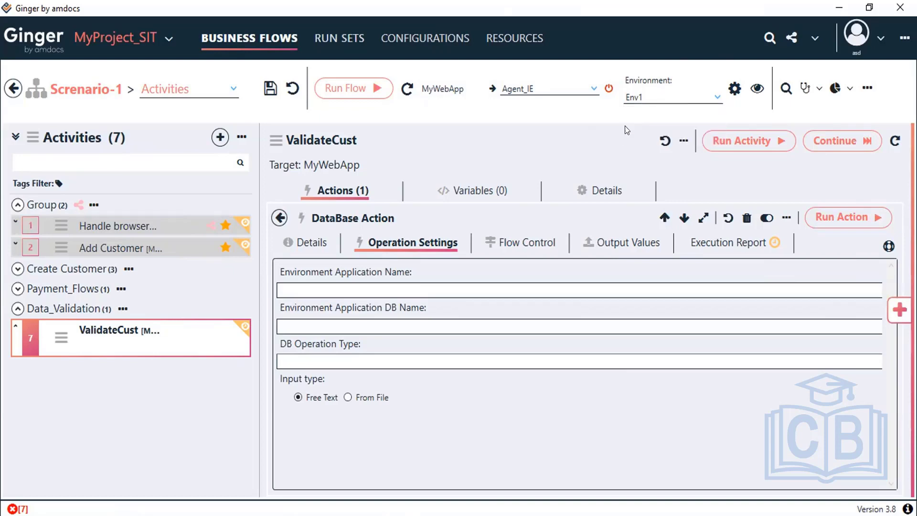
left_click(339, 289)
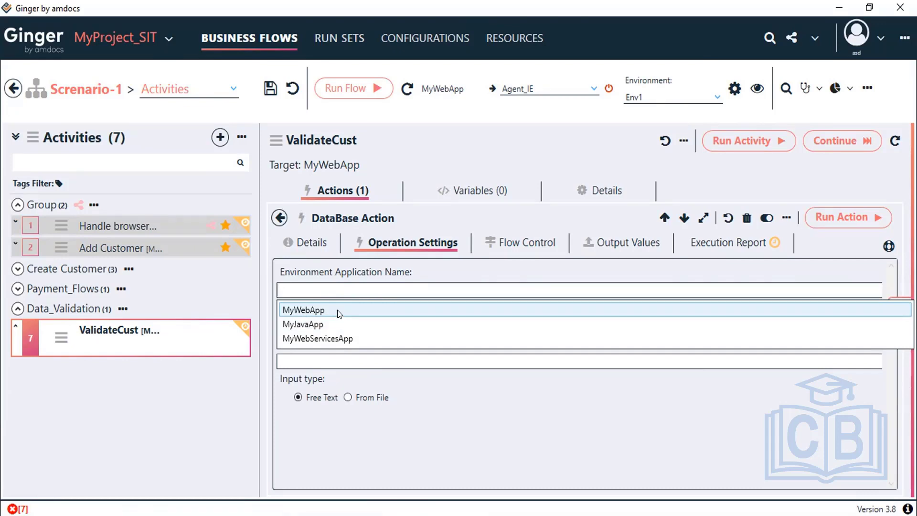
- Point the DataBase Action at MyWebApp's Database1 with Free SQL as the operation type
left_click(339, 311)
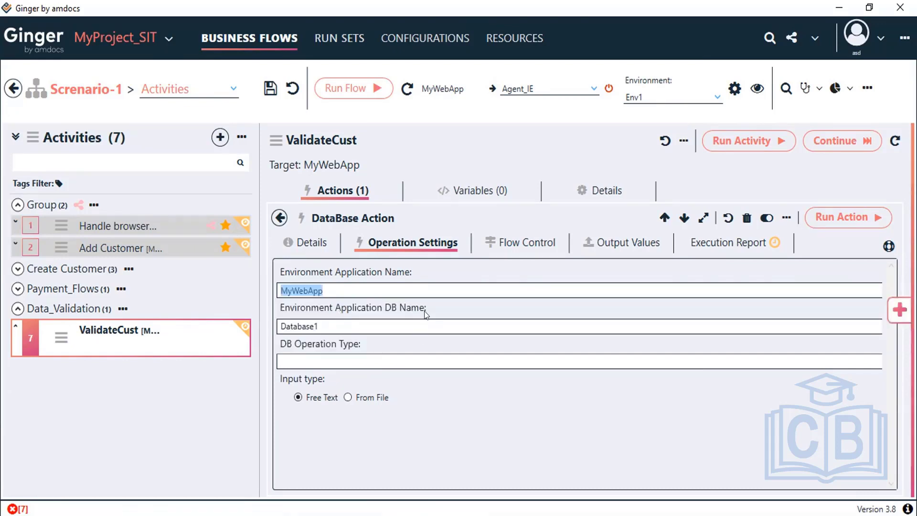
left_click(326, 325)
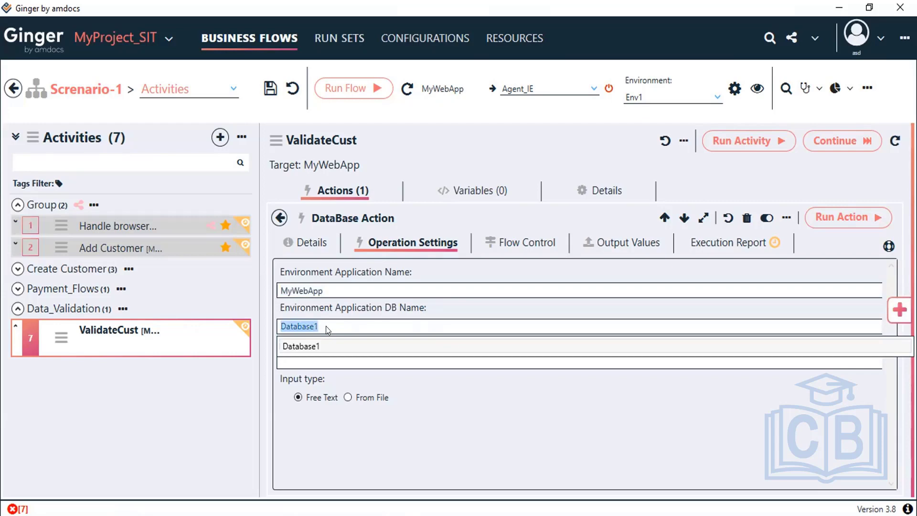
left_click(315, 346)
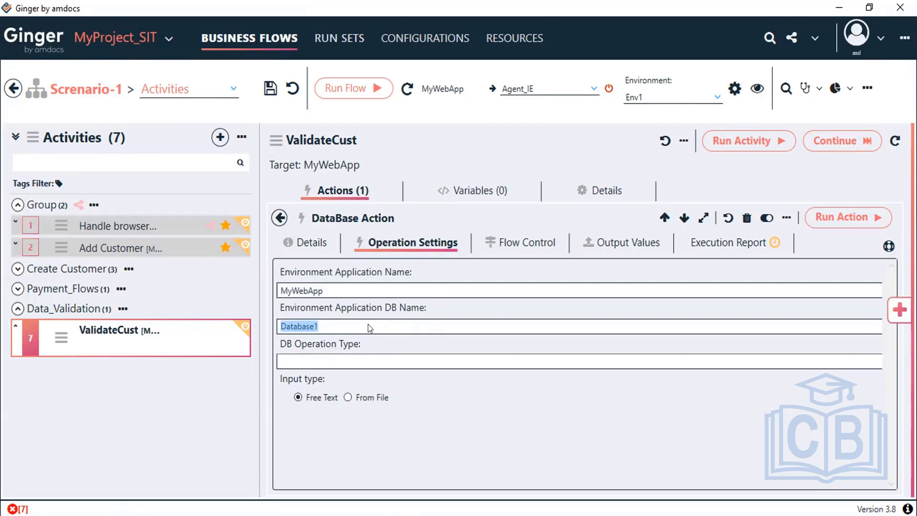
left_click(318, 325)
left_click(312, 352)
left_click(356, 362)
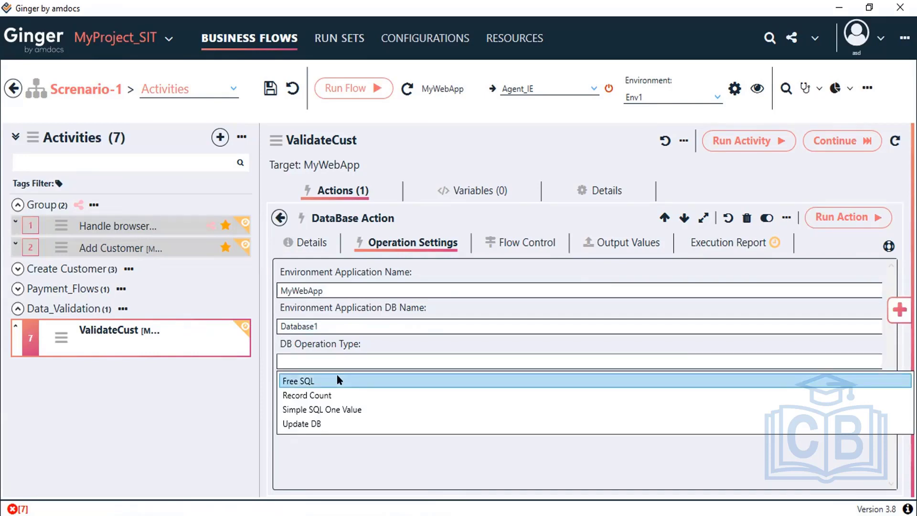
left_click(337, 379)
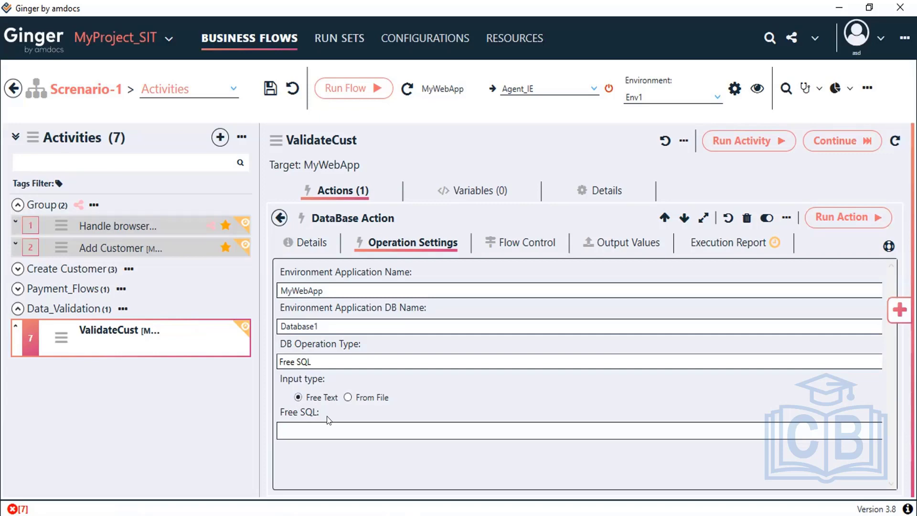
- Start the Free SQL query with 'select * from' and select the regions query line in SQL Developer
left_click(337, 425)
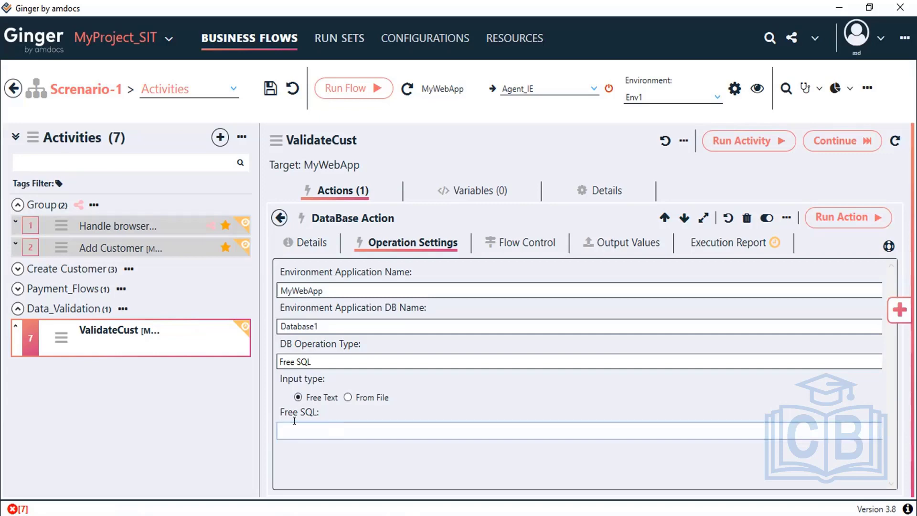
left_click(336, 420)
type("select * from")
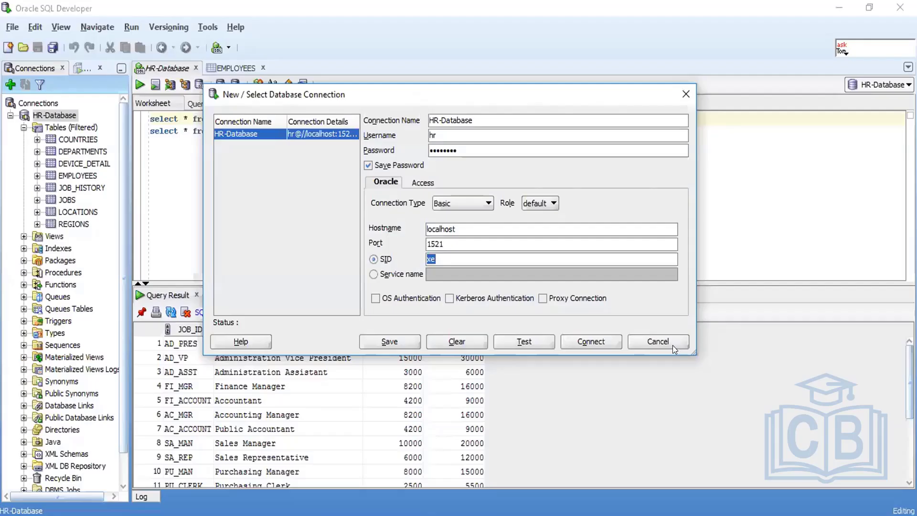
key("Return")
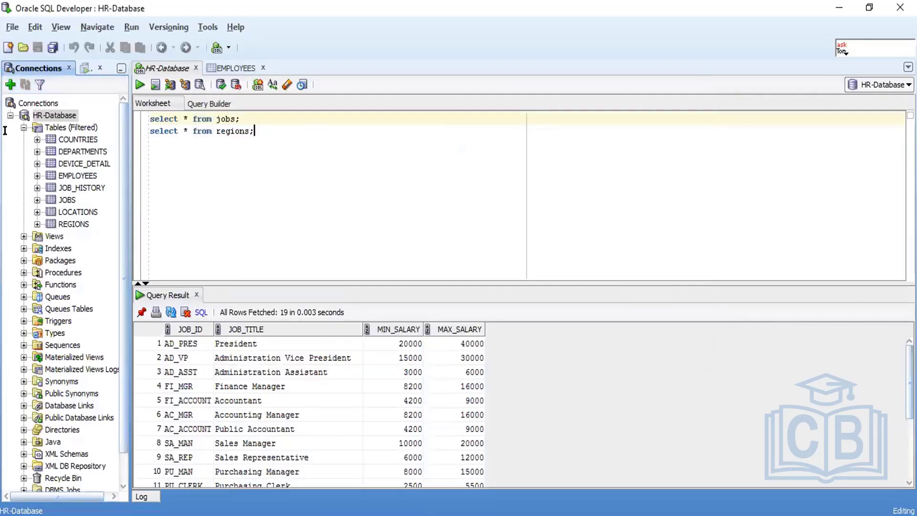
left_click(481, 137)
key("shift+Home")
key("ctrl+c")
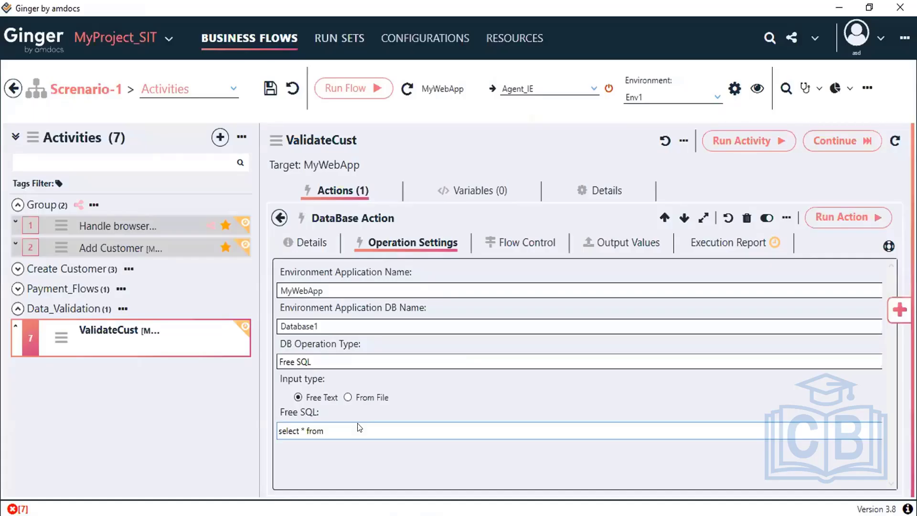
key("ctrl+a")
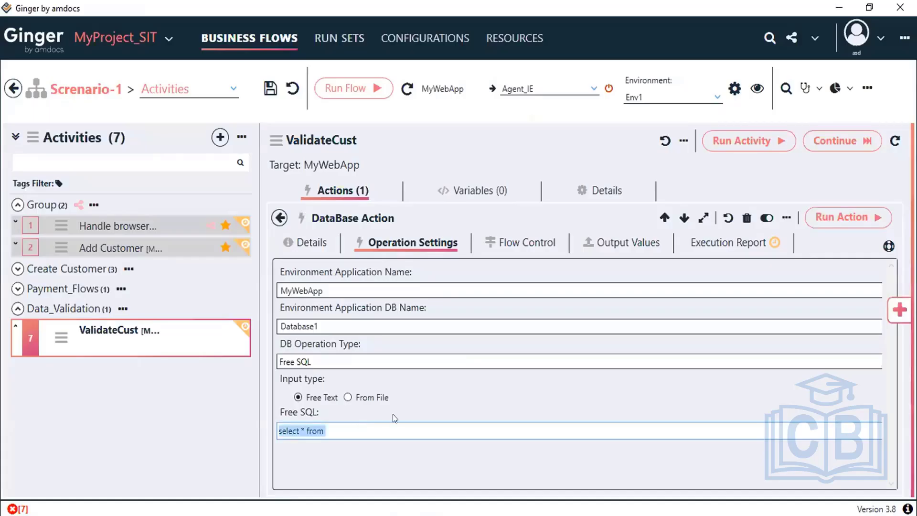
- Paste and trim the query to 'select * from regions', then run the DataBase Action
key("ctrl+v")
key("BackSpace")
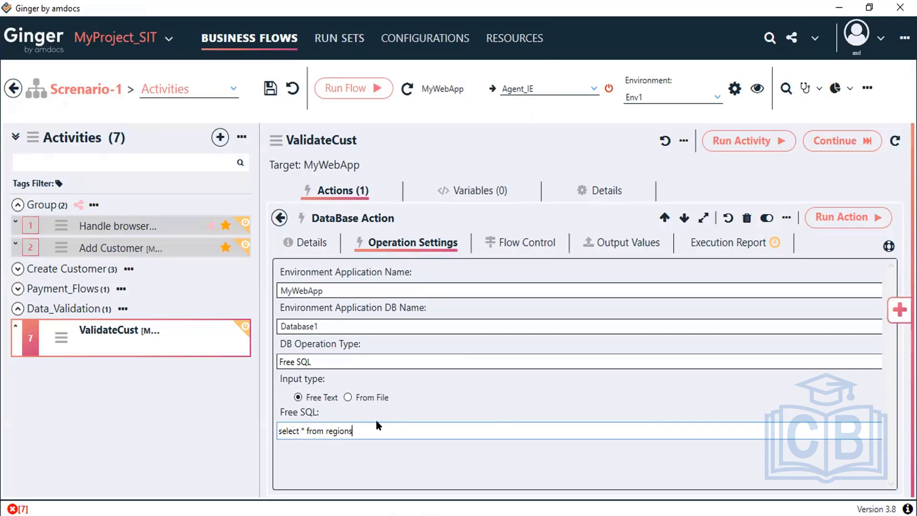
key("BackSpace")
key("ctrl+a")
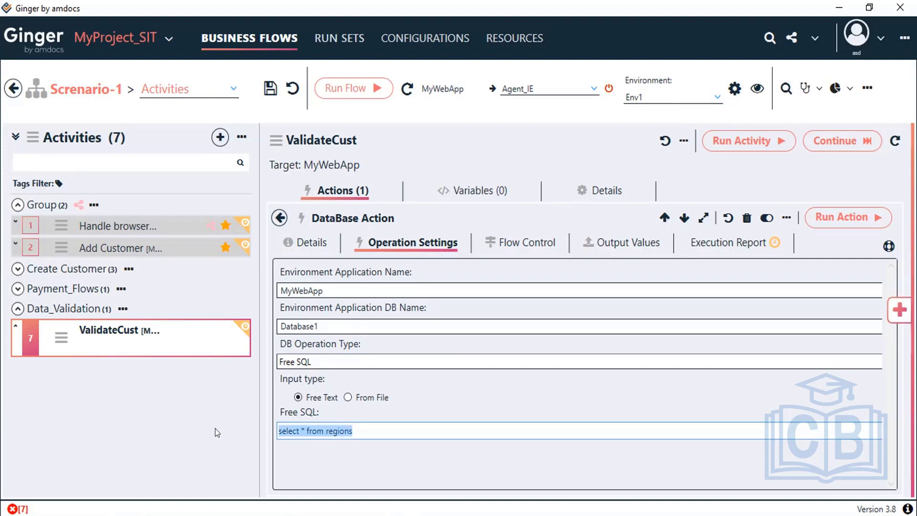
left_click(846, 223)
left_click(842, 222)
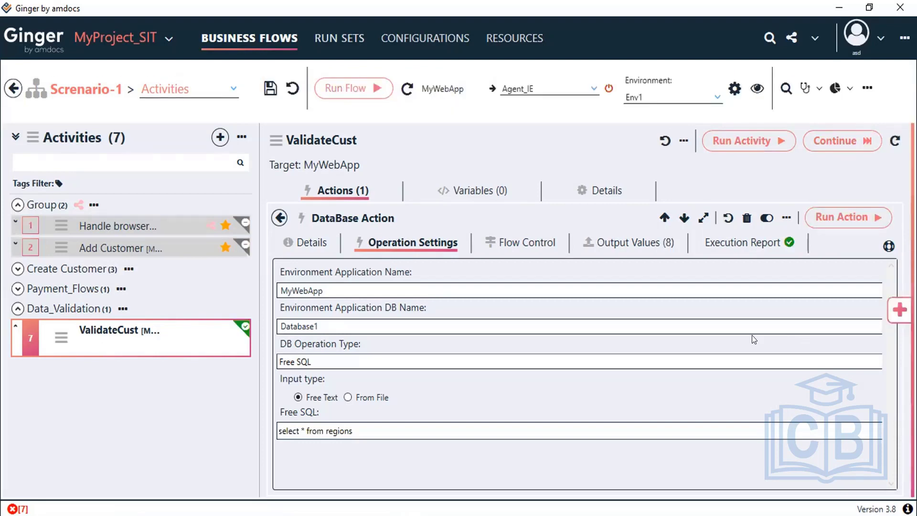
- Show the Output Values (8) tab and scroll through the returned region IDs and names
left_click(637, 245)
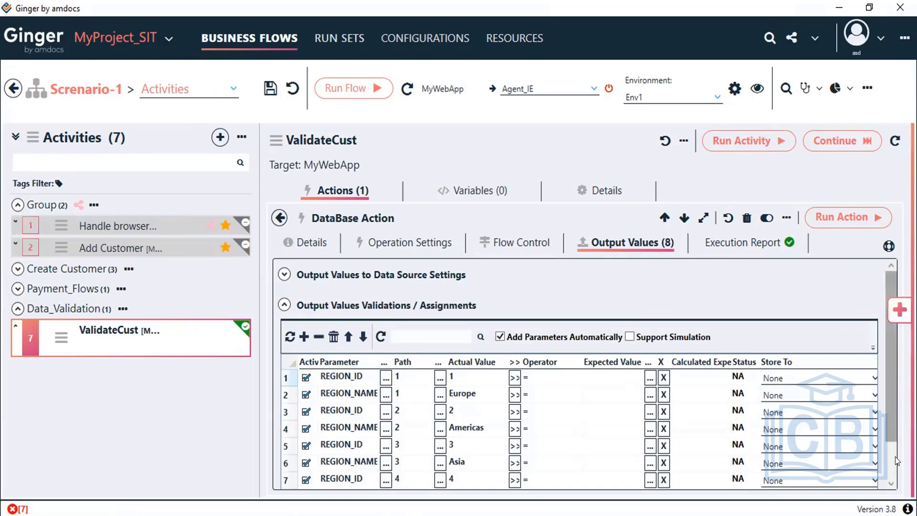
scroll(886, 405, "down", 2)
scroll(886, 388, "up", 2)
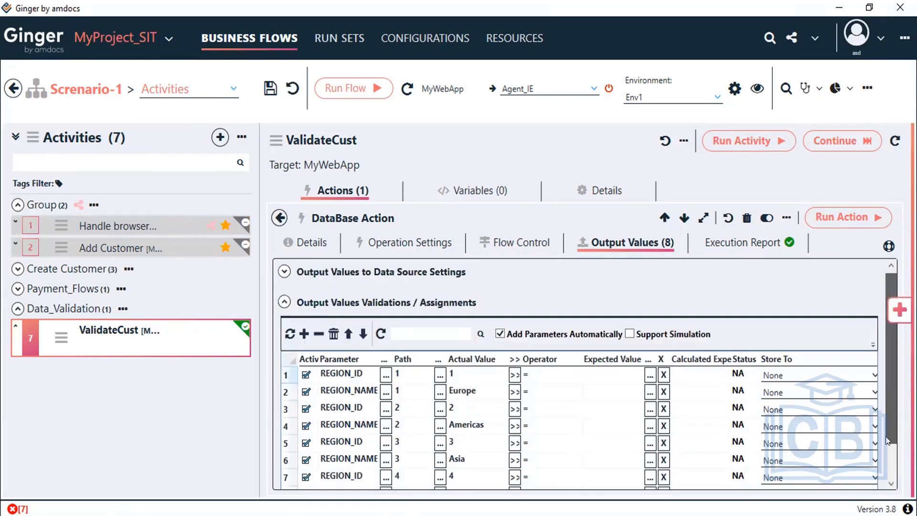
scroll(886, 437, "down", 2)
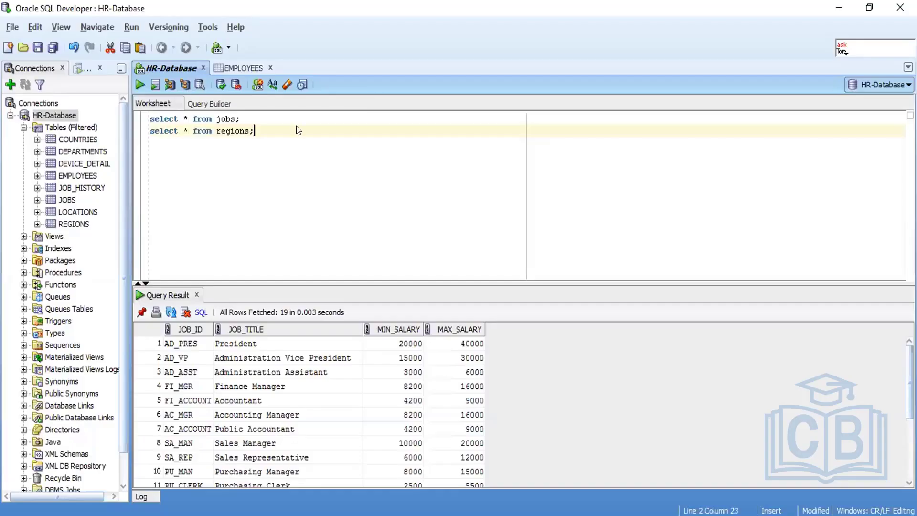
- Run 'select * from regions;' in SQL Developer, select the four REGION_NAME results, and return to Ginger
key("ctrl+Return")
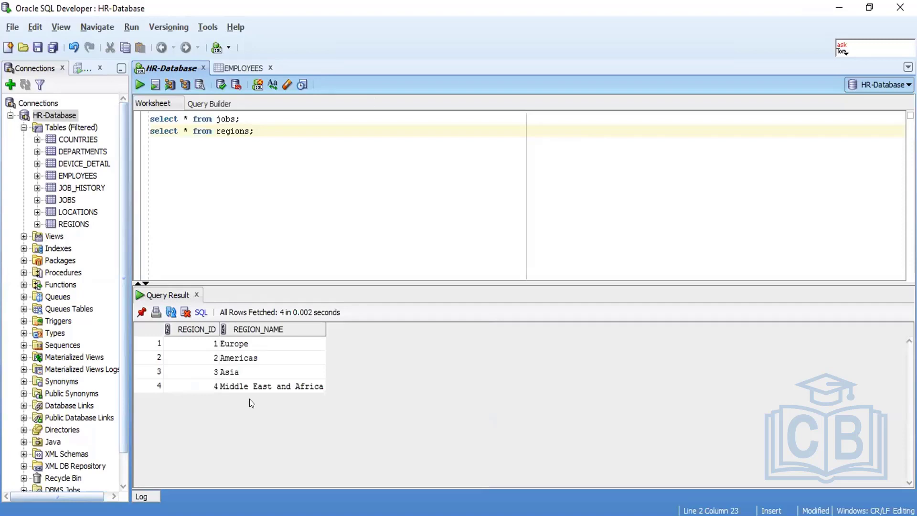
left_click_drag(239, 343, 538, 386)
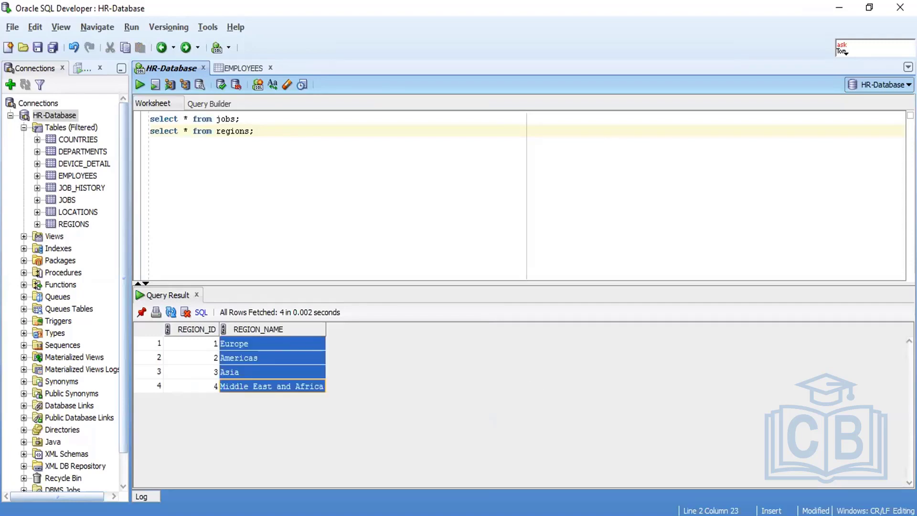
key("alt+Tab")
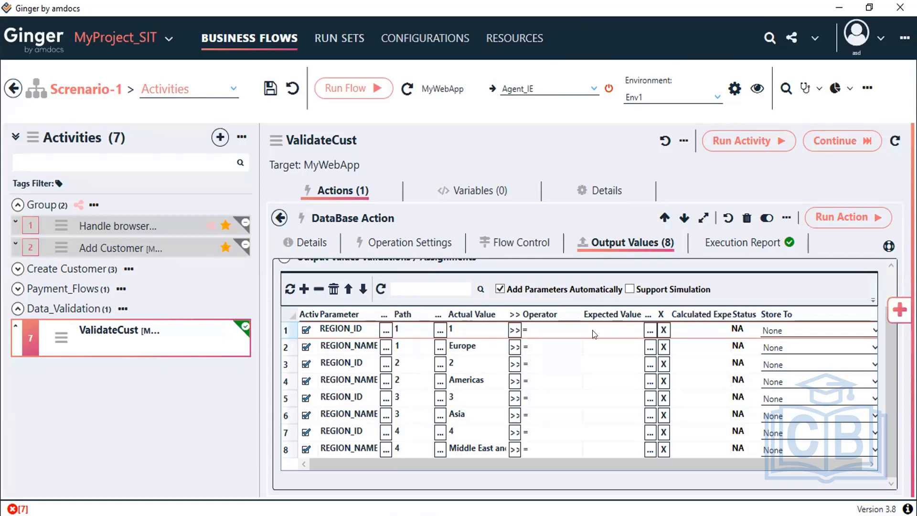
- Make REGION_NAME expect Europe, store it in variable BF_Address, and save the business flow
left_click(514, 347)
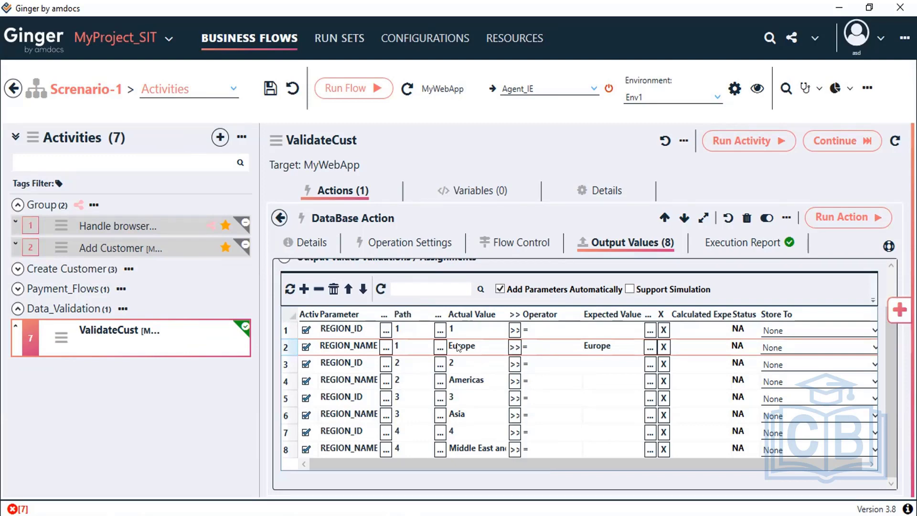
left_click(840, 350)
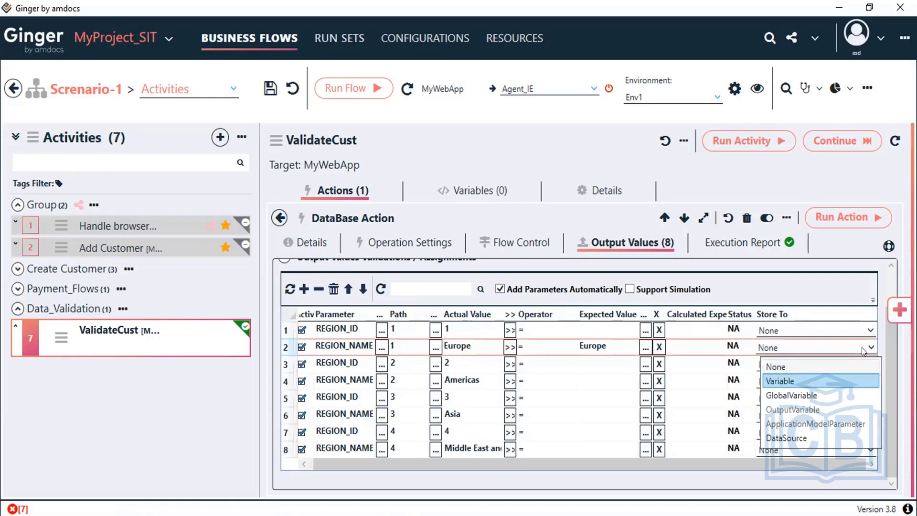
left_click(809, 377)
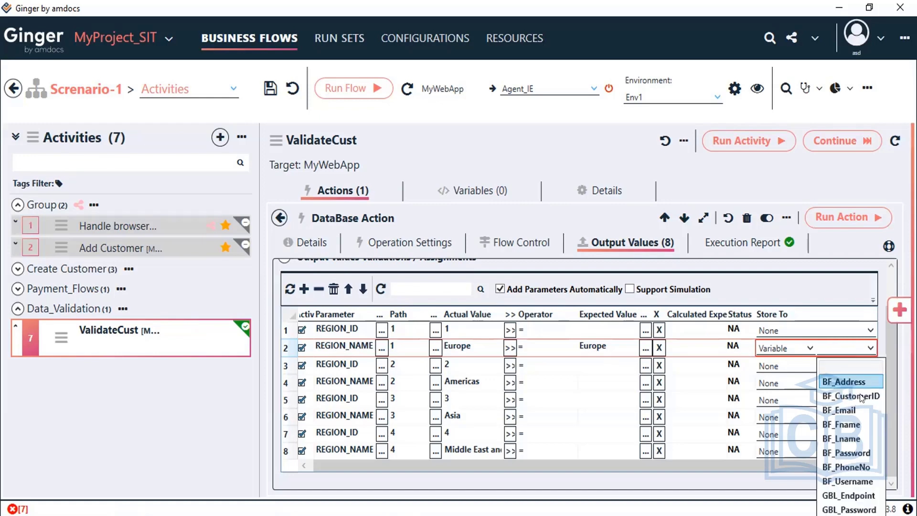
left_click(860, 382)
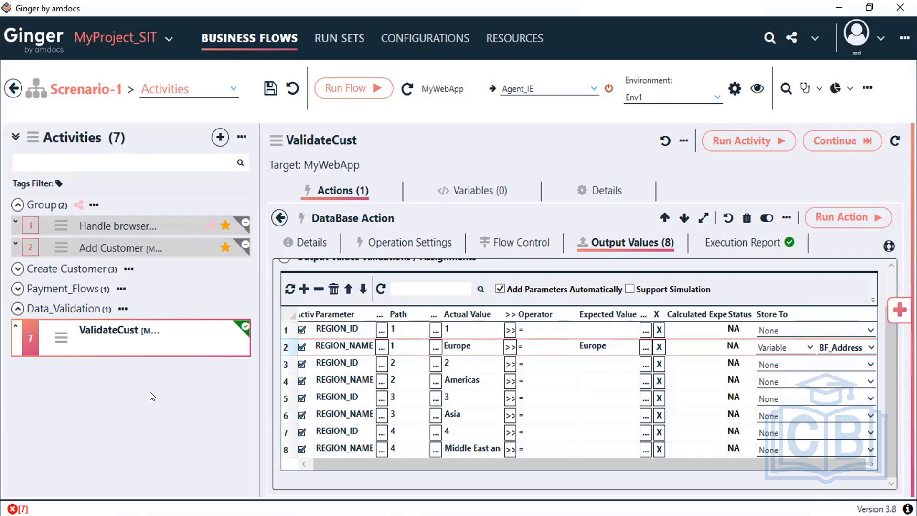
left_click(270, 88)
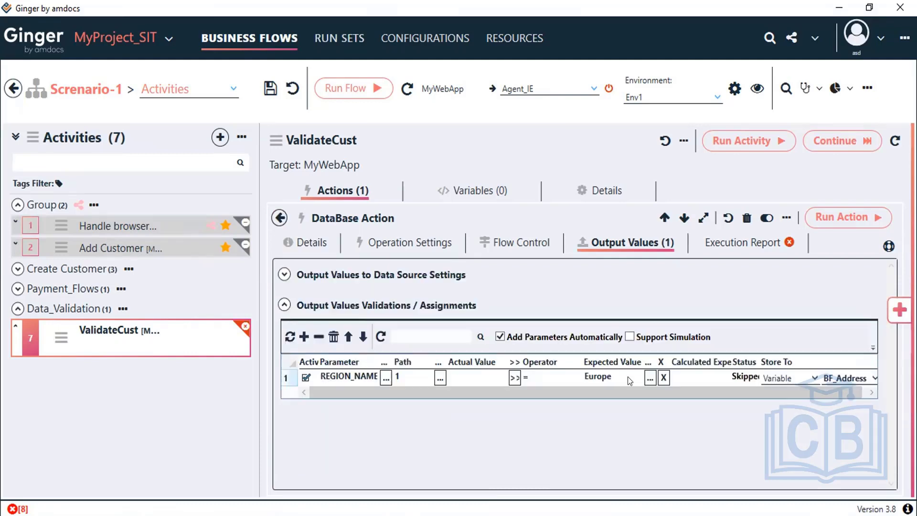
left_click(447, 40)
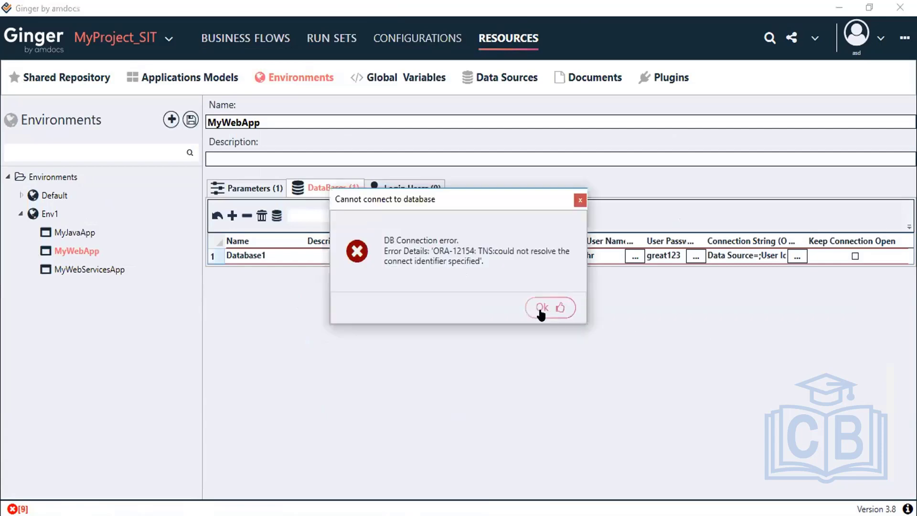
- Replace Database1's connection string with the full localhost:1521 xe Oracle string
left_click(541, 314)
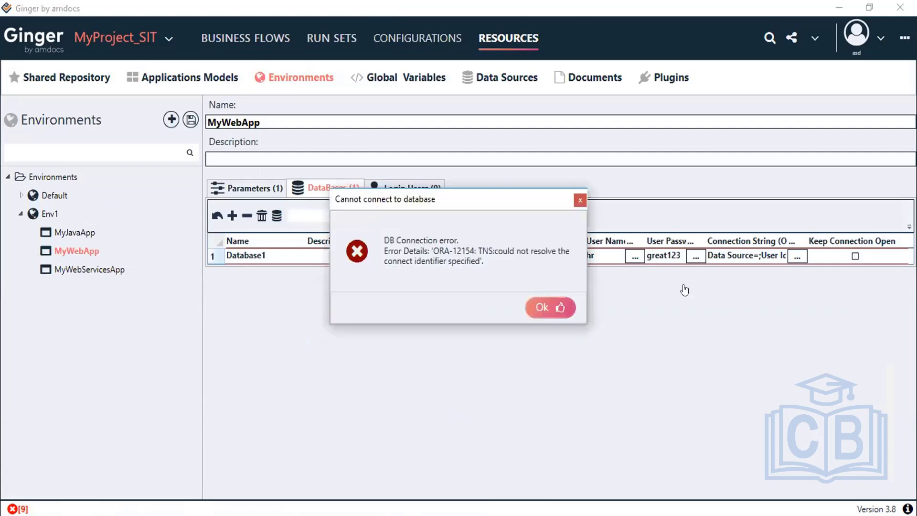
left_click(791, 256)
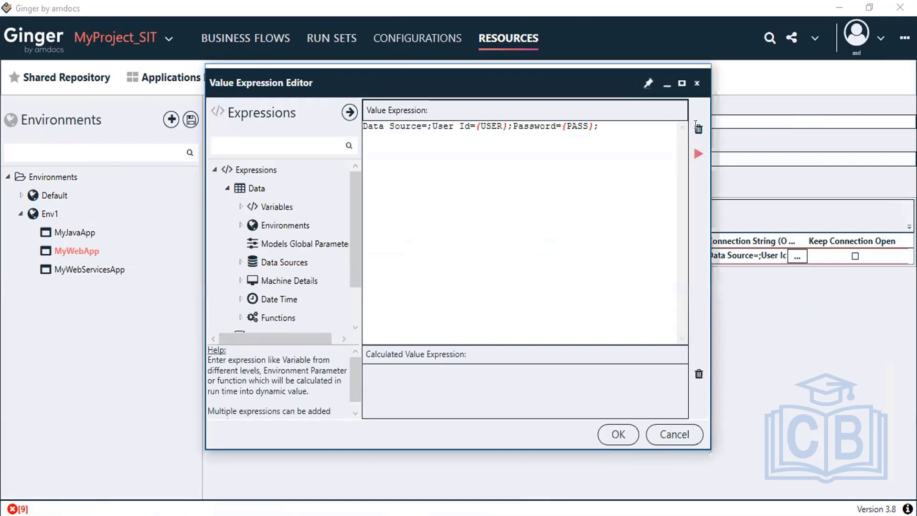
left_click(697, 128)
key("ctrl+v")
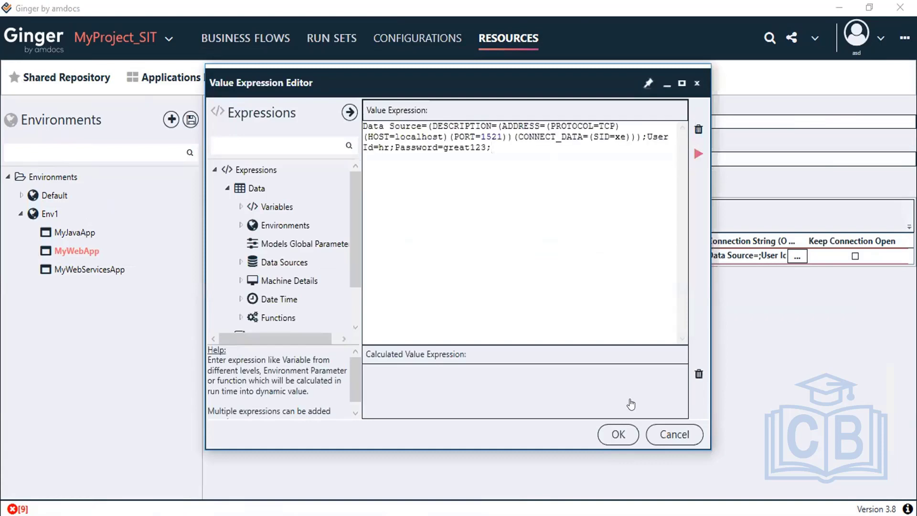
left_click(618, 434)
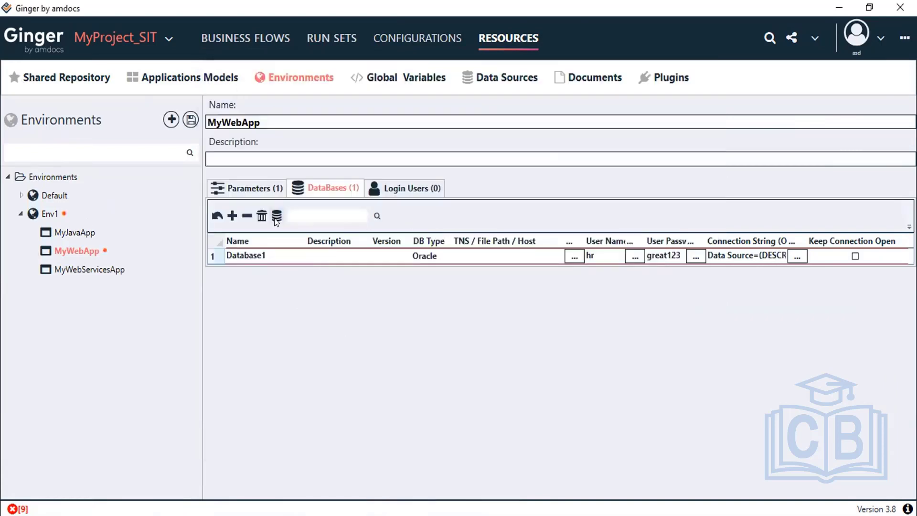
- Test the Database1 connection successfully, then rerun the DataBase Action from Business Flows
left_click(277, 215)
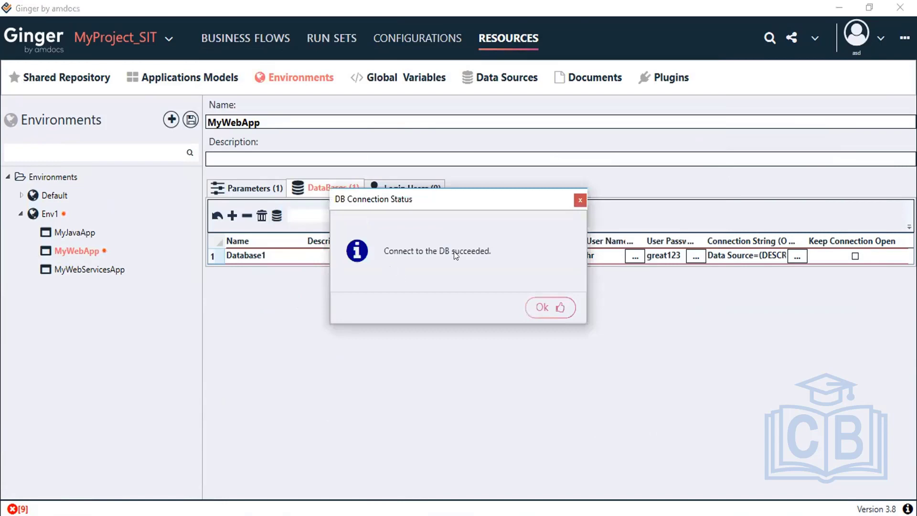
left_click(535, 304)
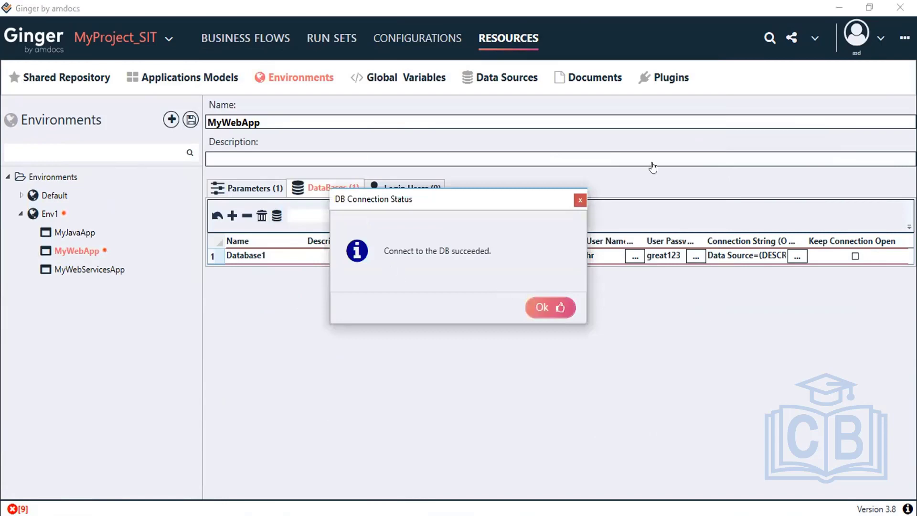
left_click(236, 44)
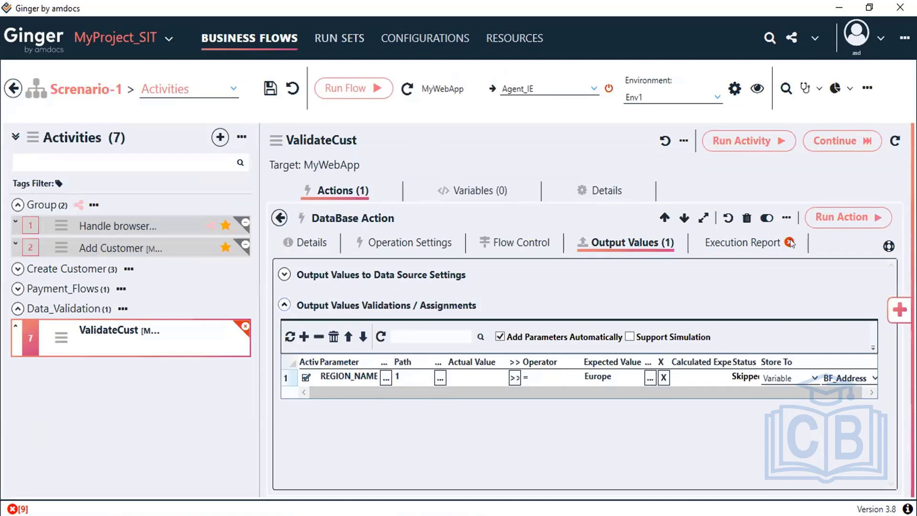
left_click(822, 218)
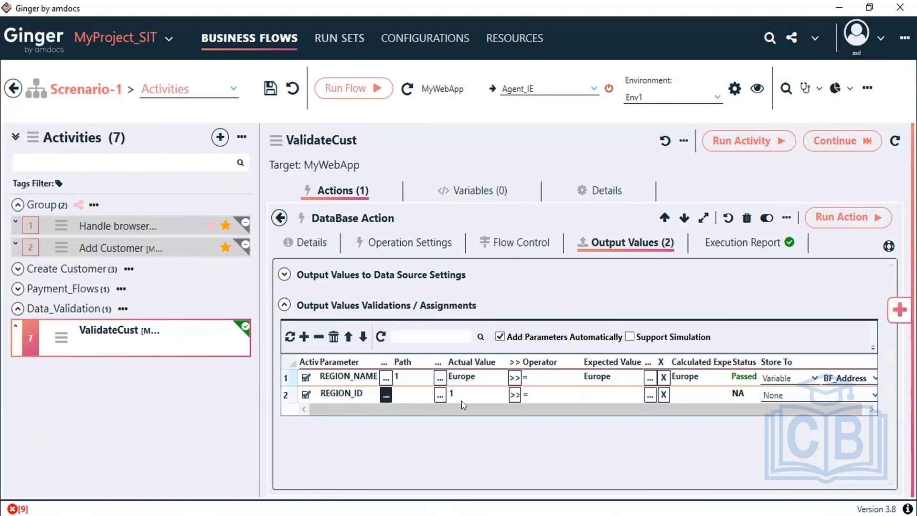
- Turn off Add Parameters Automatically, rerun the DataBase Action, and save the Scenario-1 flow
left_click(499, 337)
left_click(388, 405)
left_click(504, 336)
left_click(831, 218)
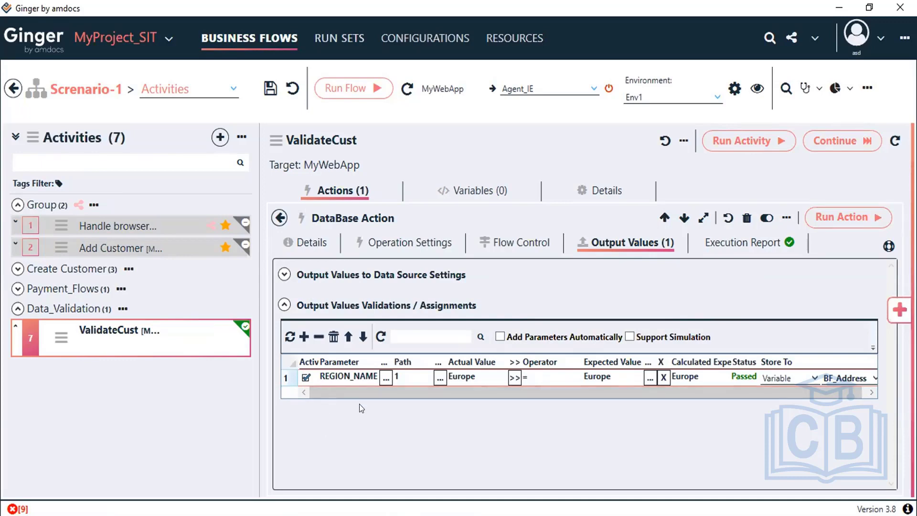
left_click(268, 89)
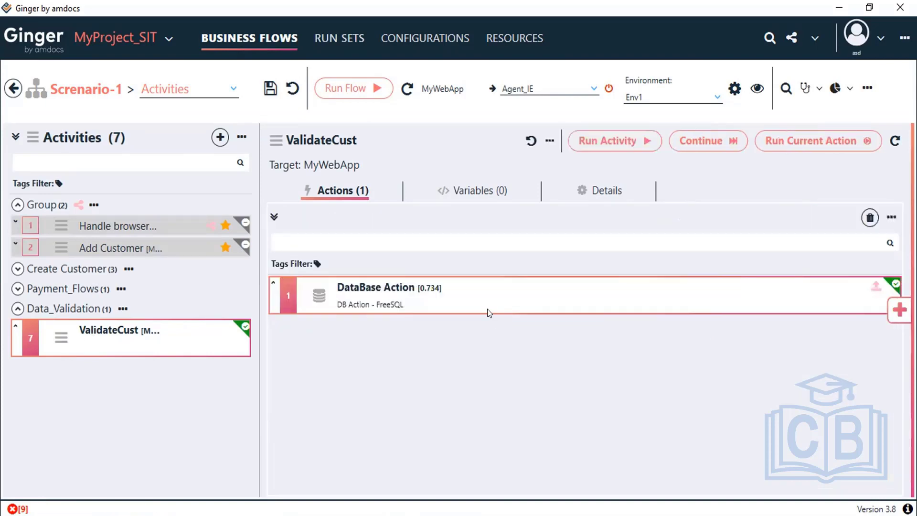
- Reopen the DataBase Action's output values and list the variables for REGION_NAME's Store To
left_click(120, 352)
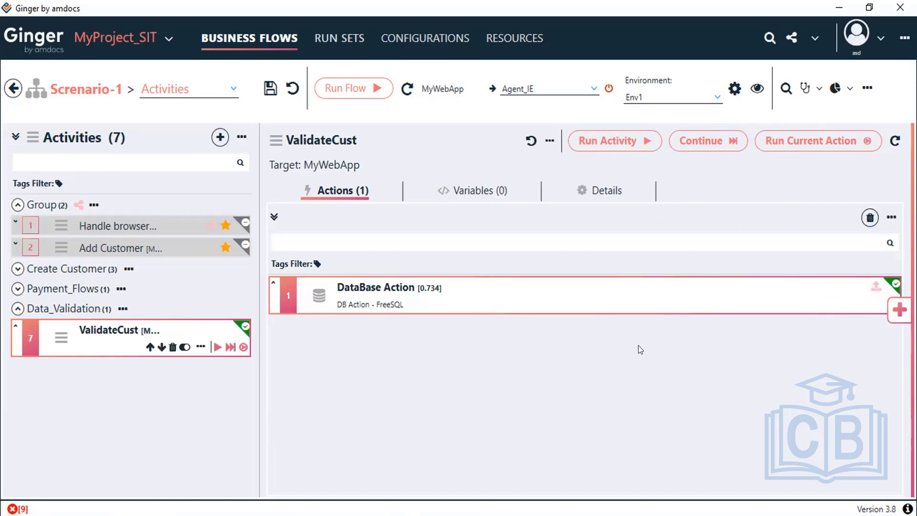
double_click(597, 342)
left_click(279, 218)
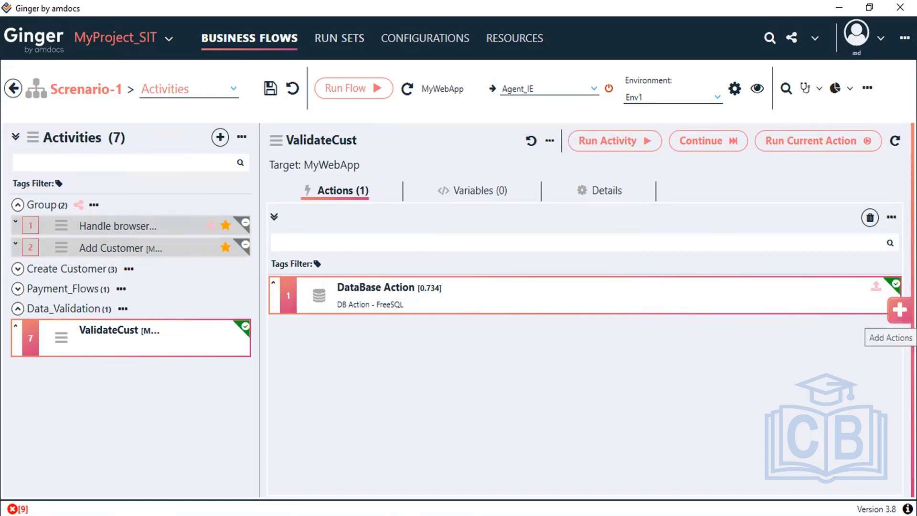
left_click(900, 311)
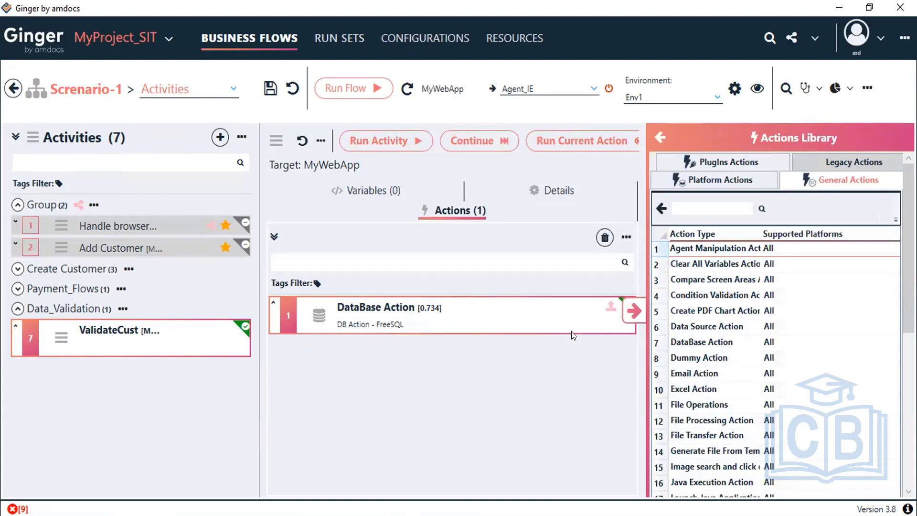
left_click(632, 311)
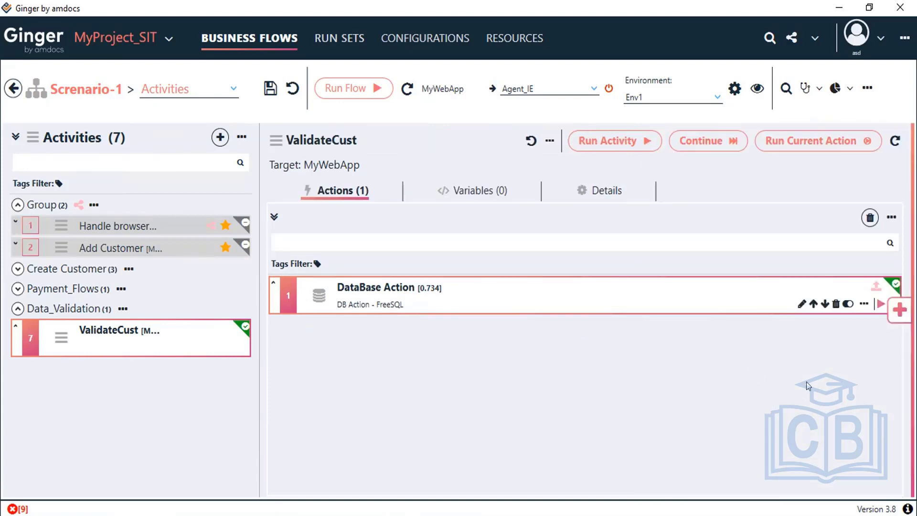
double_click(591, 287)
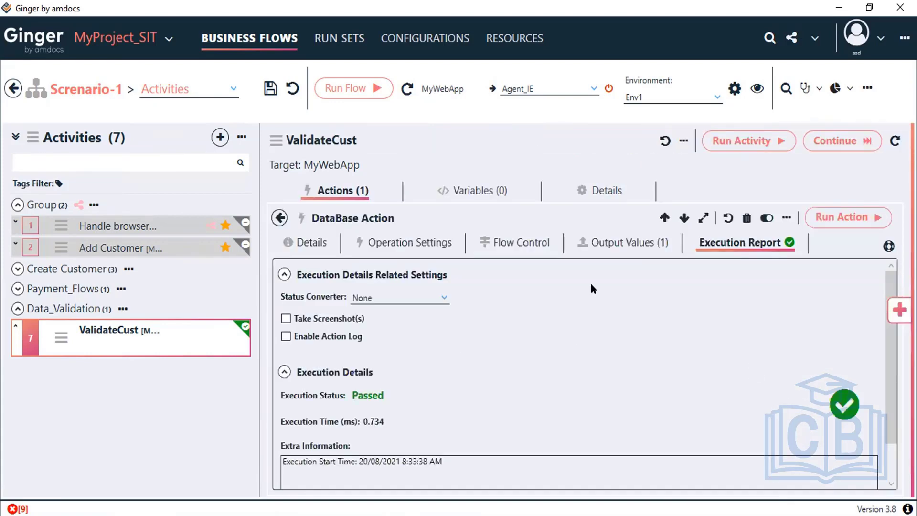
left_click(626, 242)
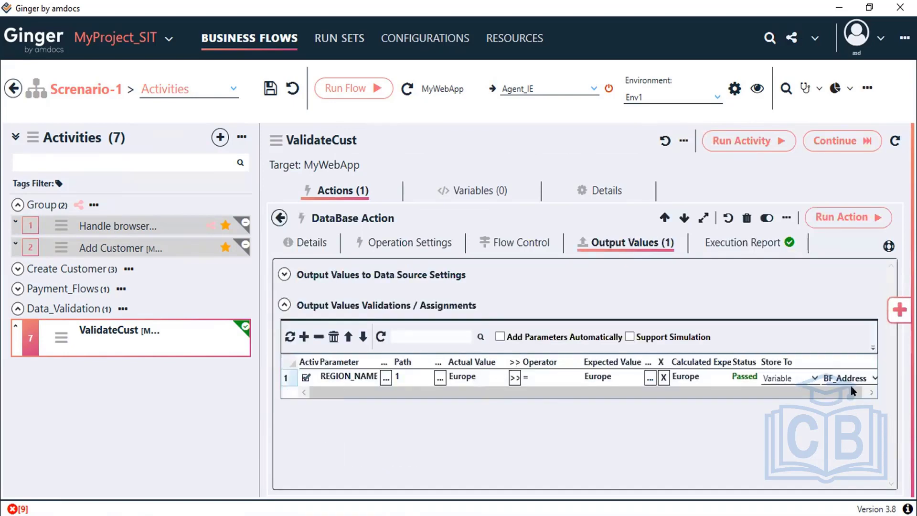
left_click(872, 378)
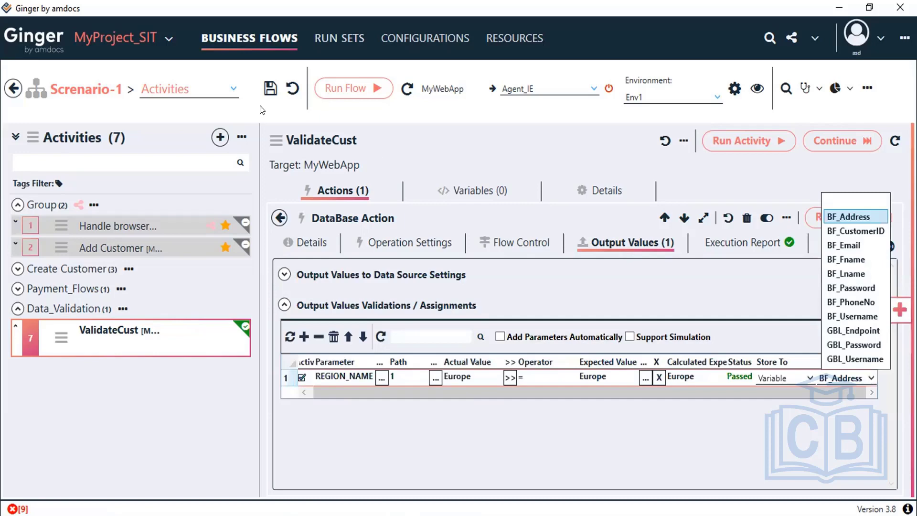
- Save the flow and add a Variable String to Scenario-1's variables
left_click(262, 91)
key("ctrl+s")
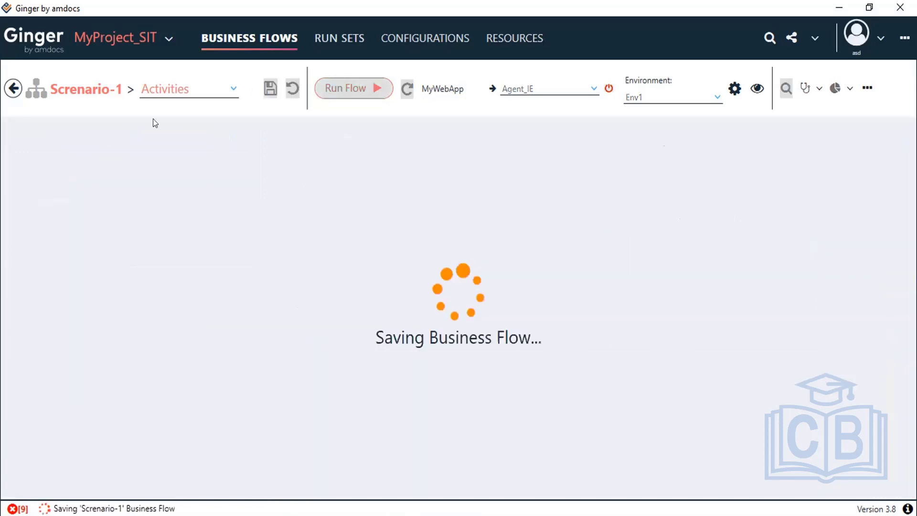
left_click(615, 204)
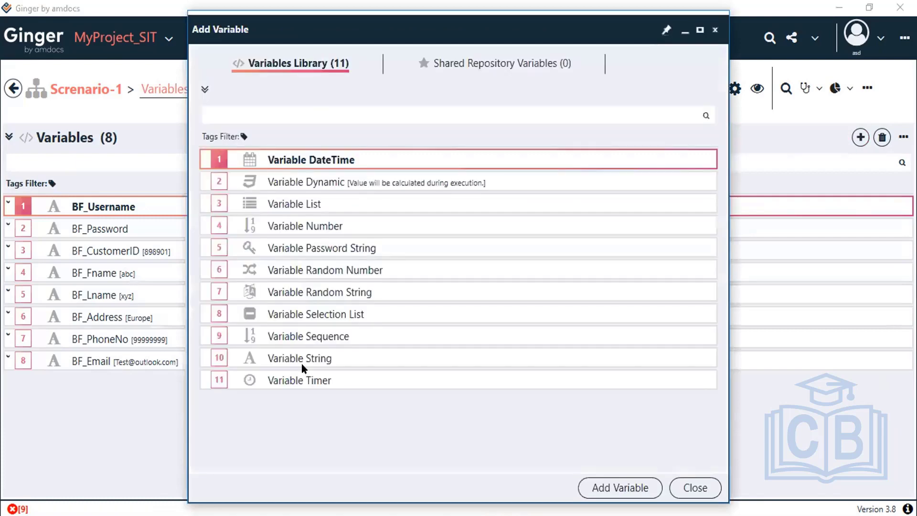
double_click(302, 369)
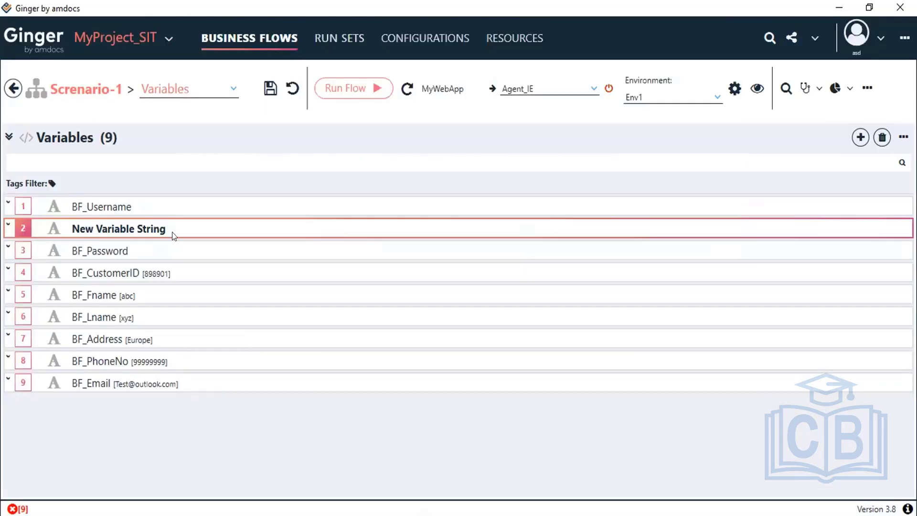
left_click(172, 232)
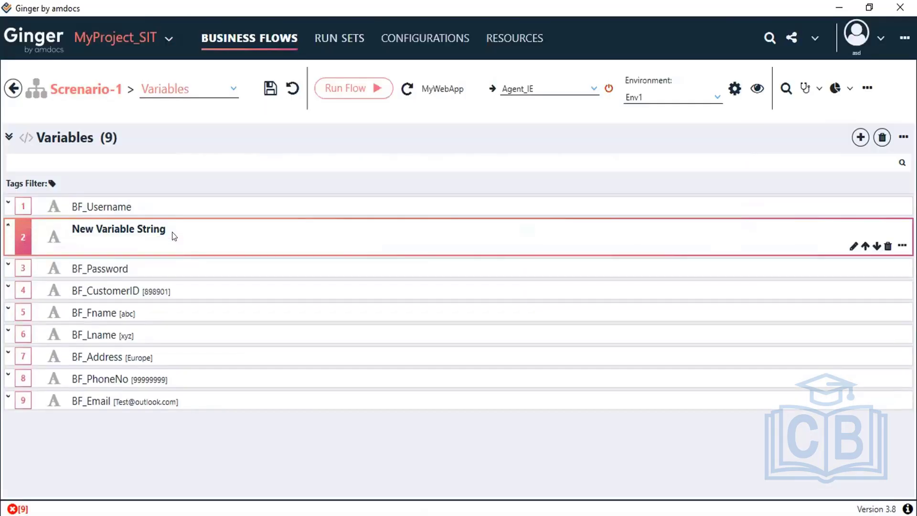
- Rename New Variable String to BF-RegionName, save, and return to Scenario-1's variables list
double_click(195, 220)
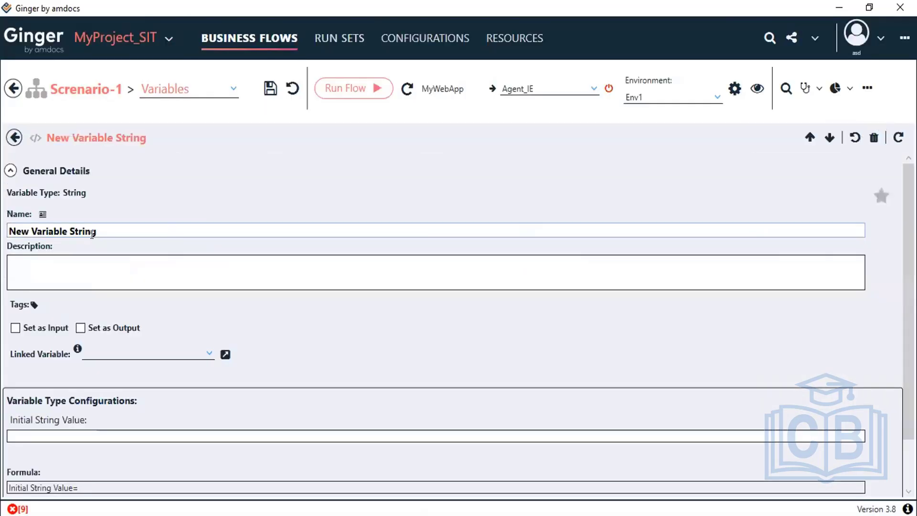
key("ctrl+a")
type("B")
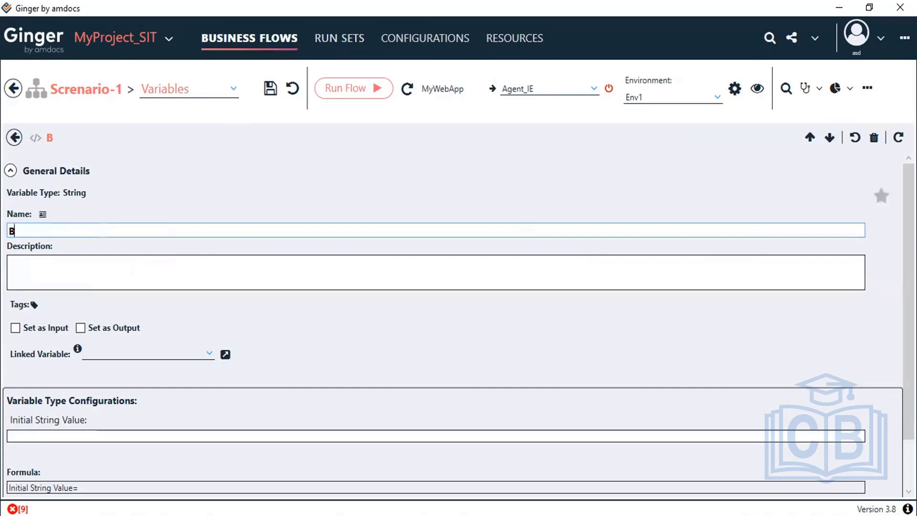
type("F-RegionName")
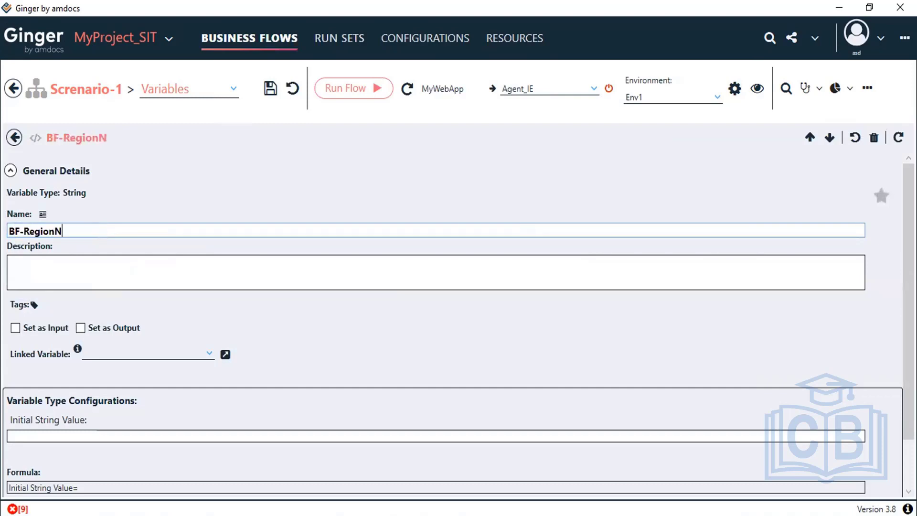
left_click(266, 98)
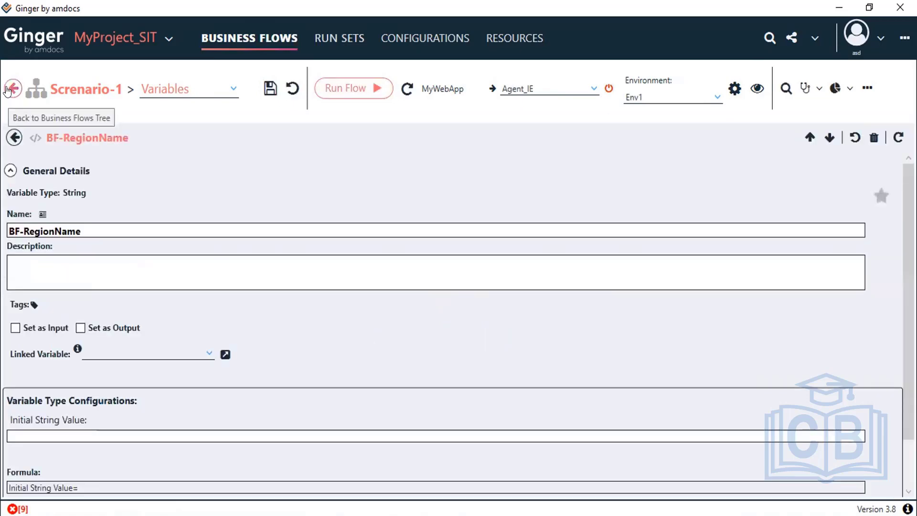
left_click(11, 89)
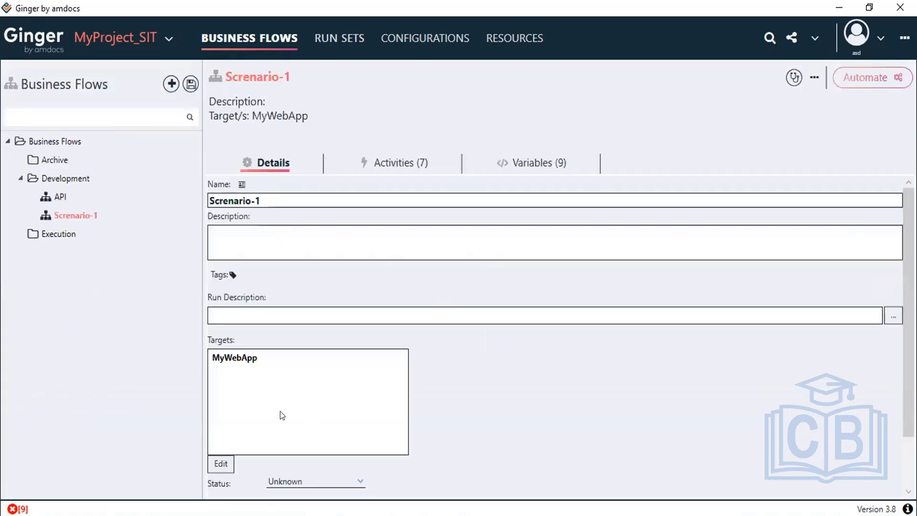
double_click(70, 220)
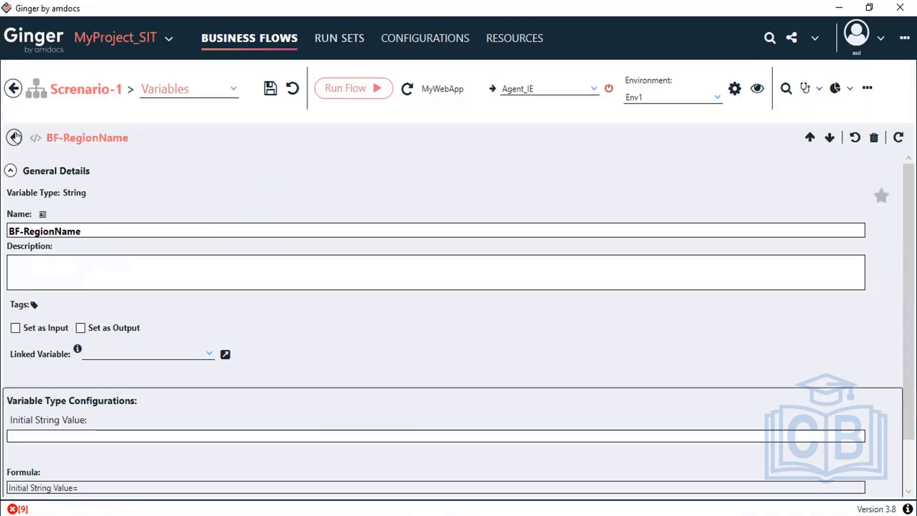
left_click(14, 139)
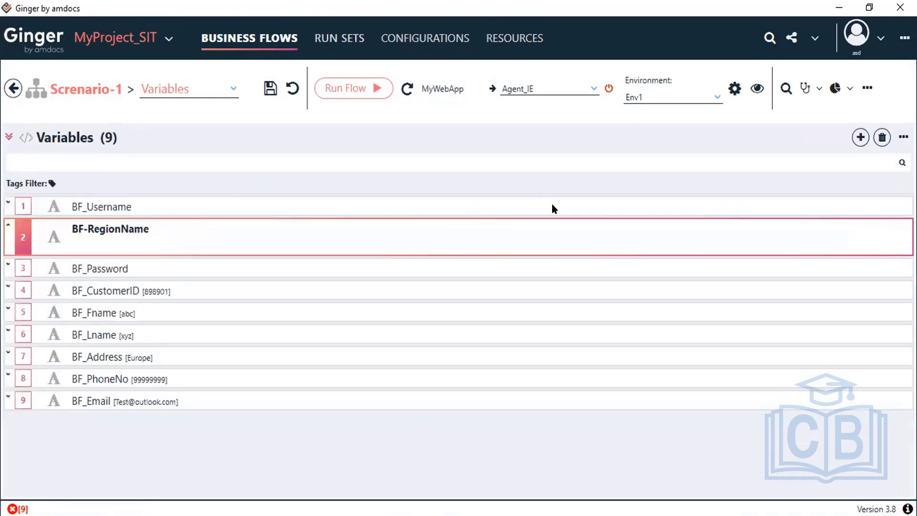
- Map the DataBase Action's REGION_NAME output to BF-RegionName via Store To, then save the business flow
left_click(221, 92)
left_click(200, 118)
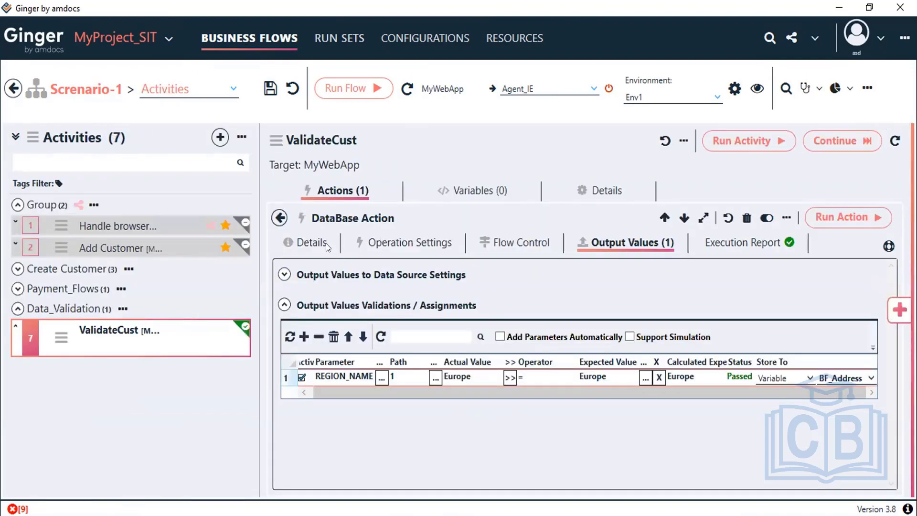
left_click(280, 218)
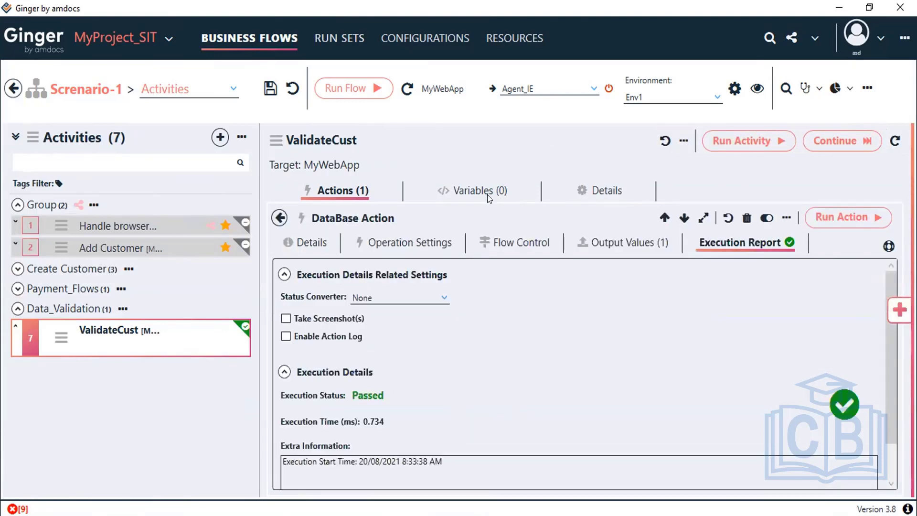
left_click(484, 191)
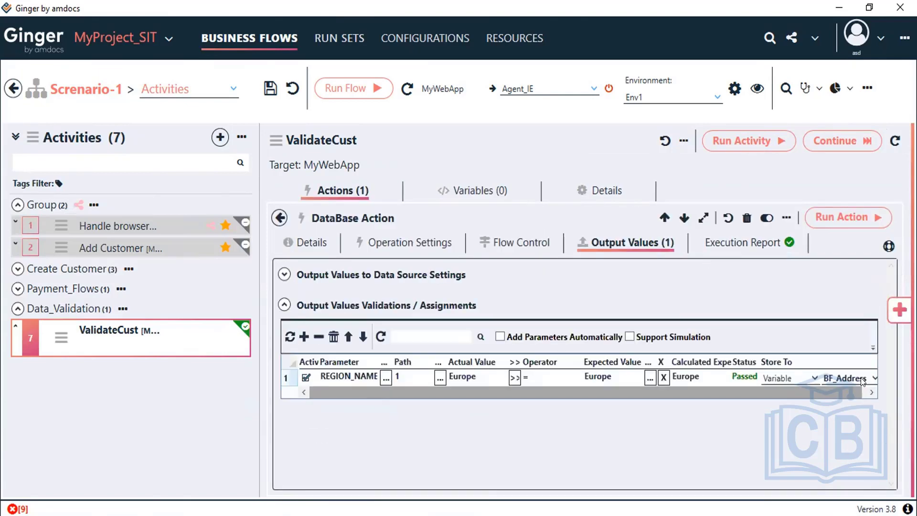
left_click(861, 377)
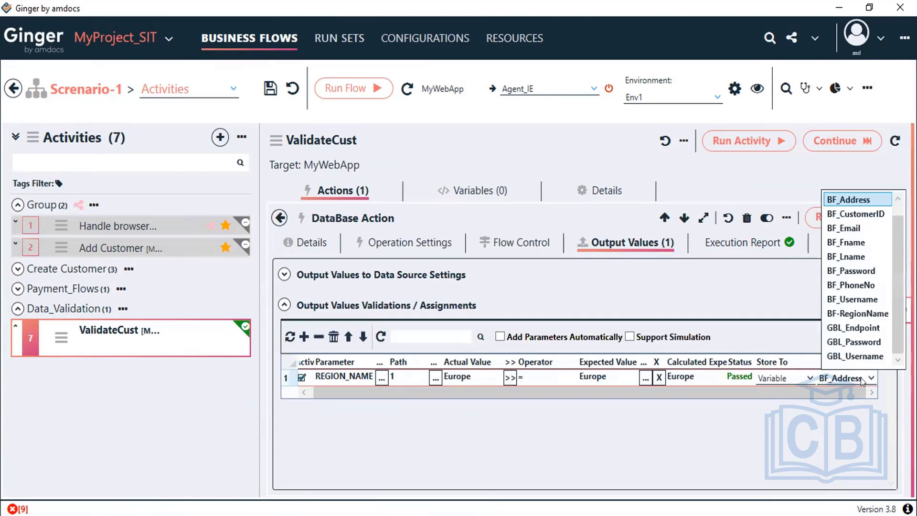
left_click(875, 313)
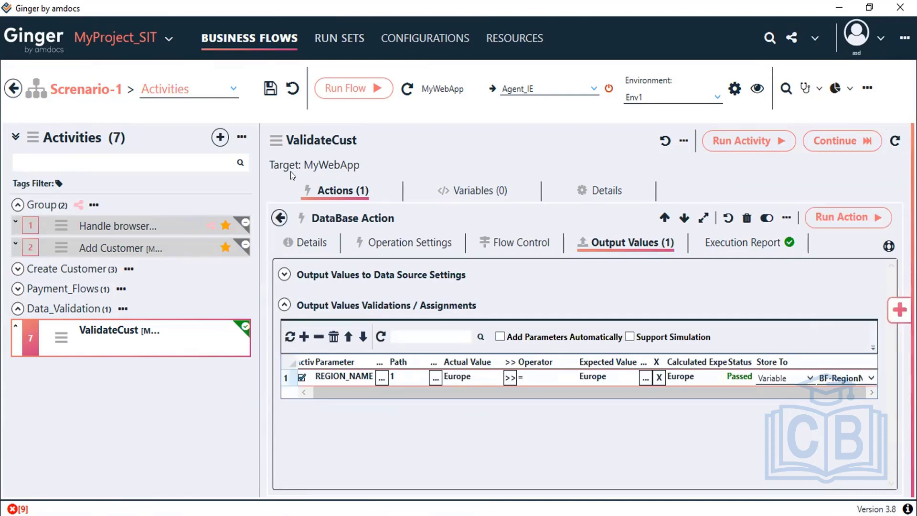
left_click(270, 87)
- Add an Email Action after the DataBase Action in ValidateCust and open its settings
left_click(900, 310)
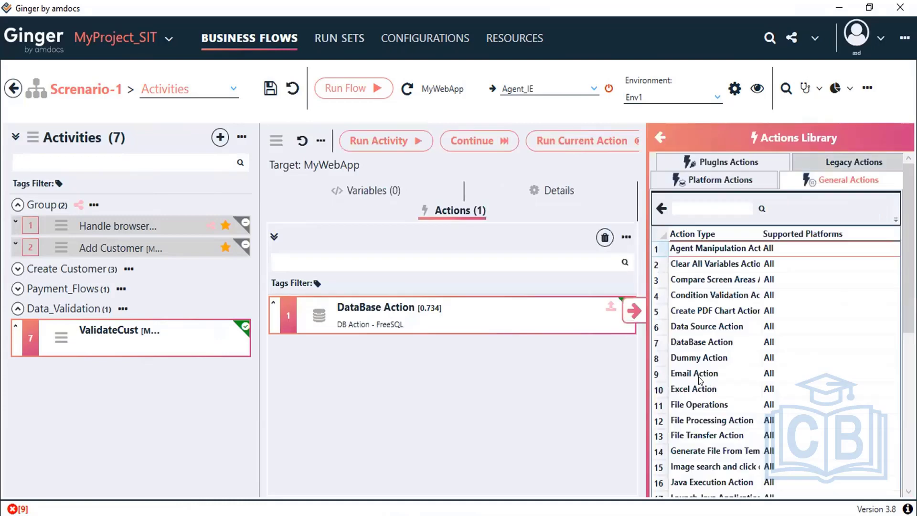
left_click_drag(698, 377, 597, 379)
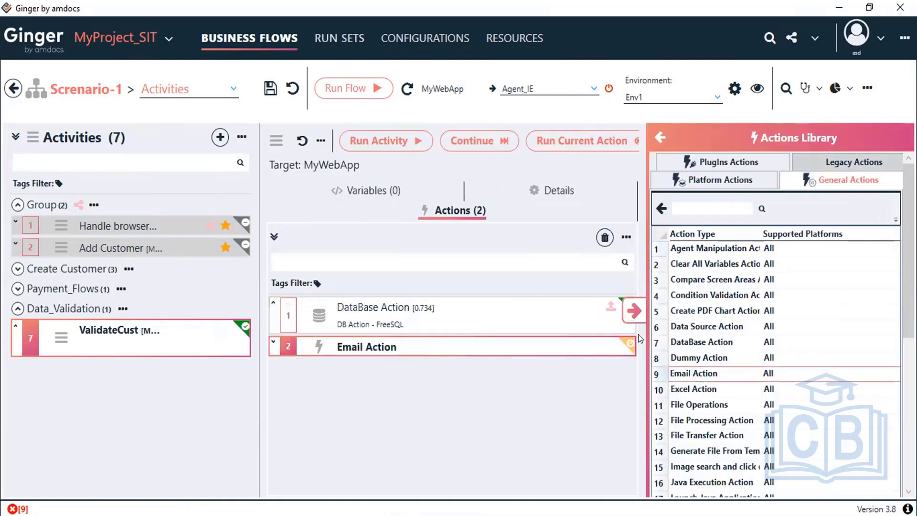
left_click(397, 329)
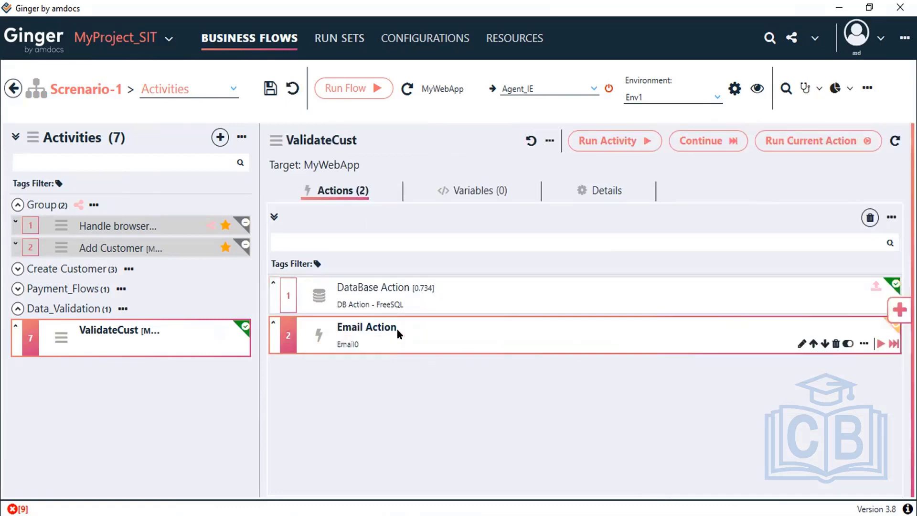
double_click(397, 329)
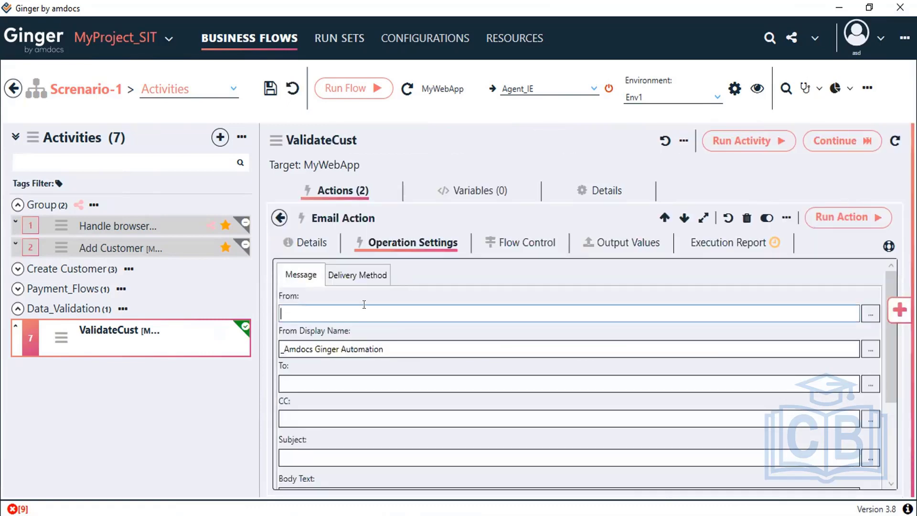
- Look over the Email Action's settings once more, then start deleting it
left_click(277, 219)
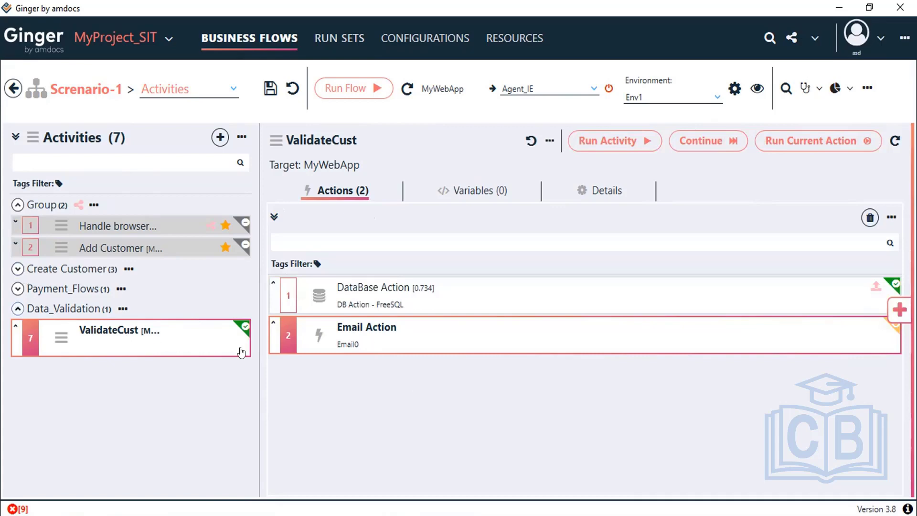
double_click(439, 342)
left_click(120, 331)
left_click(841, 346)
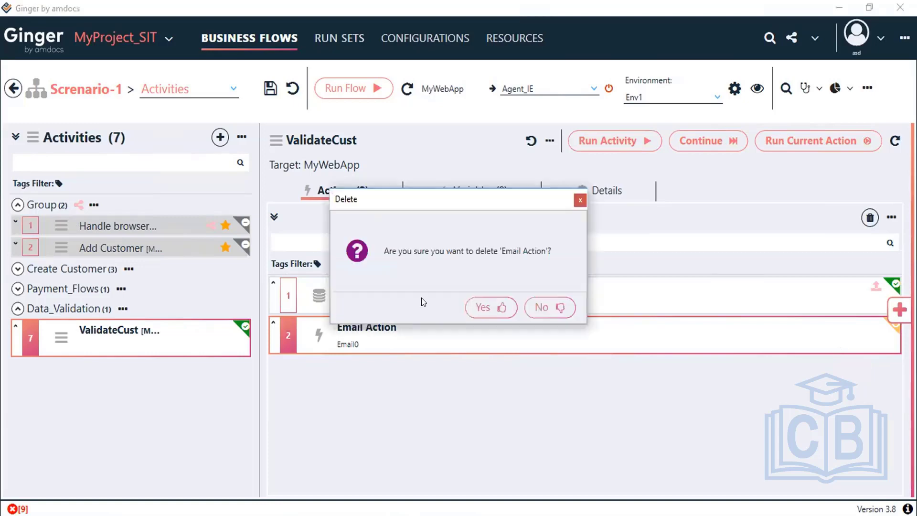
- Confirm removing the Email Action and add an Excel Action after the DataBase Action
left_click(491, 308)
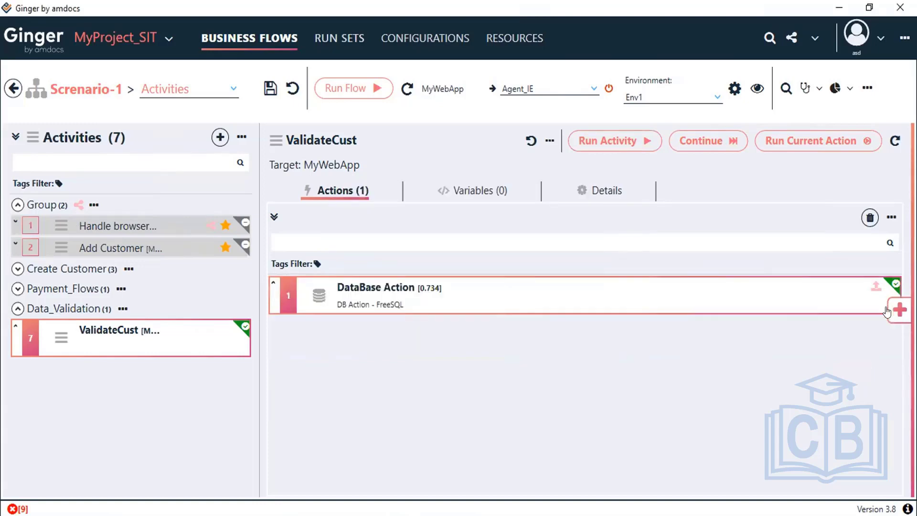
left_click(888, 309)
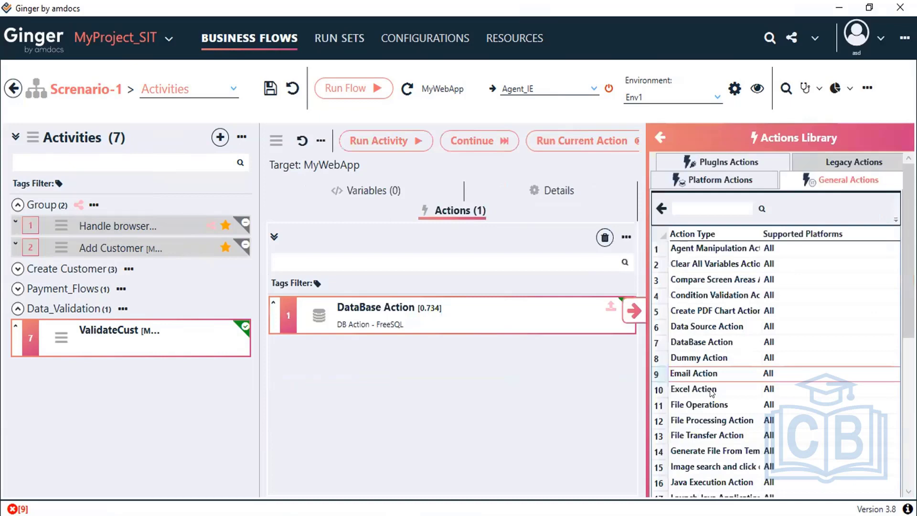
left_click_drag(712, 391, 632, 329)
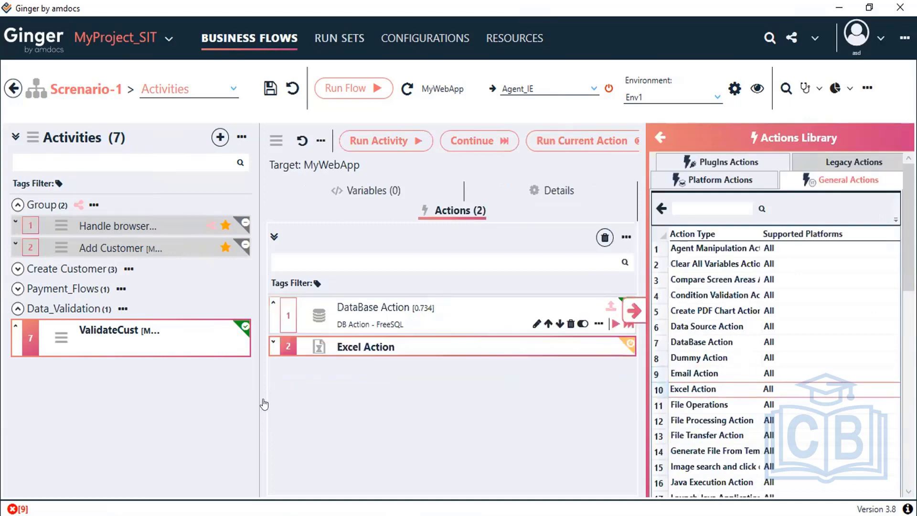
left_click(421, 331)
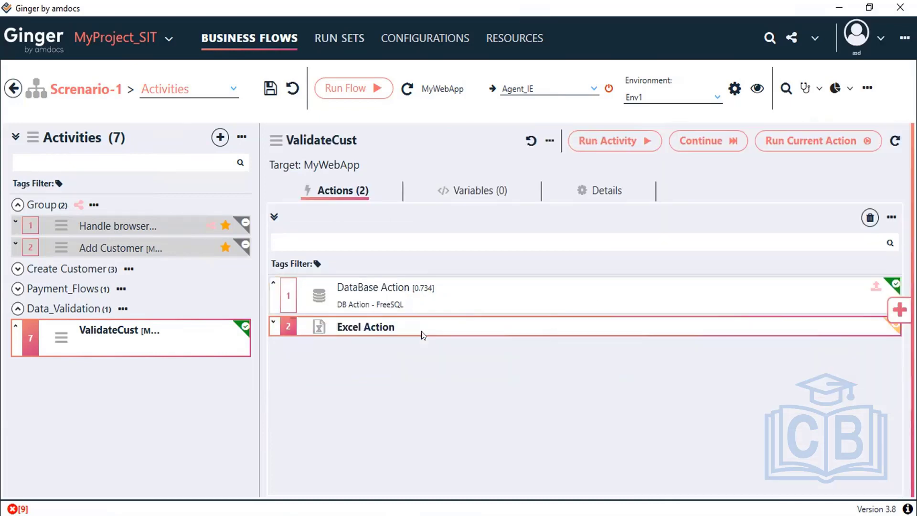
double_click(433, 328)
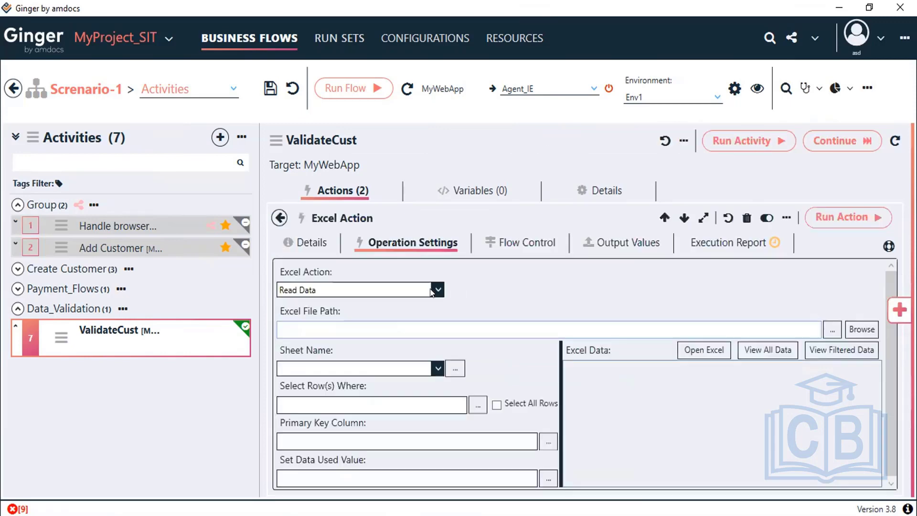
- Set the Excel Action's operation to Write Data, leaving the file path unselected
left_click(435, 290)
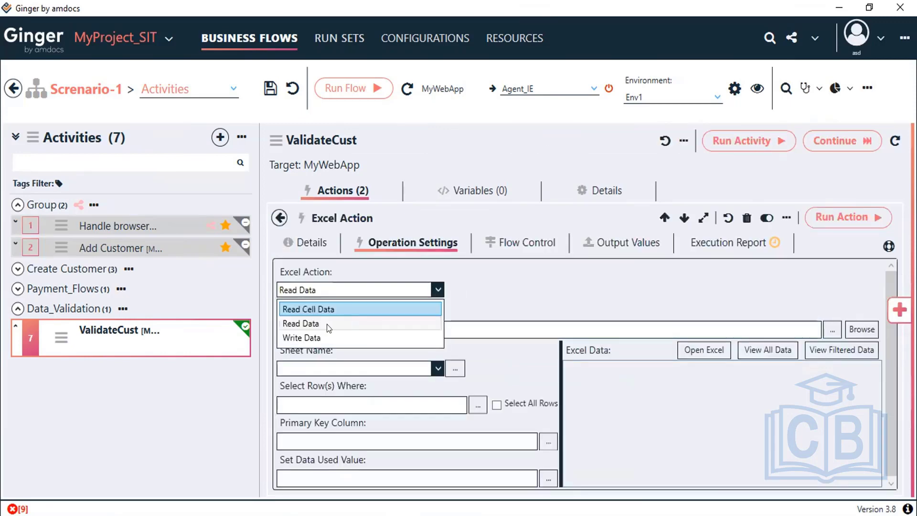
left_click(319, 338)
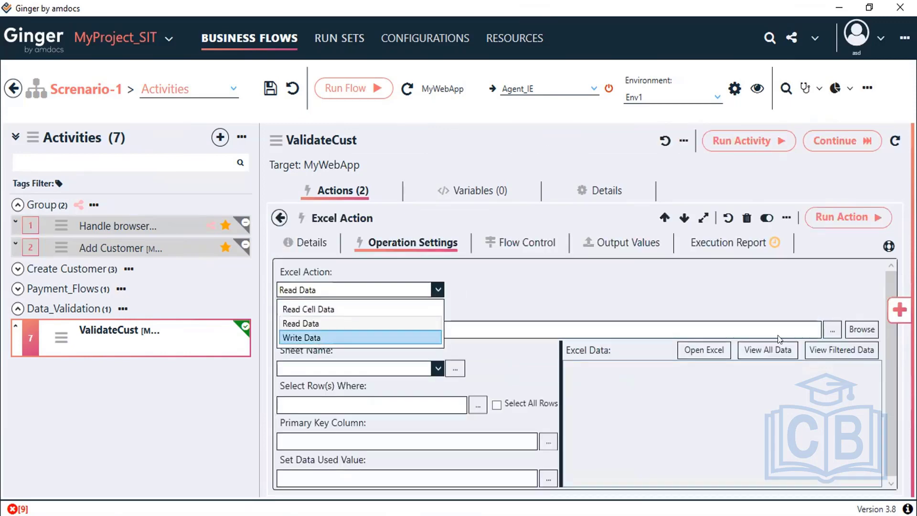
left_click(862, 330)
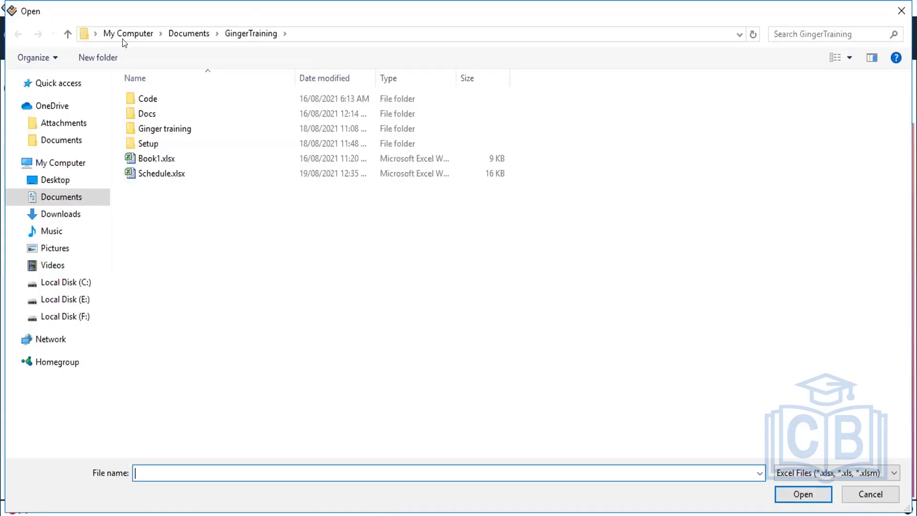
left_click(872, 494)
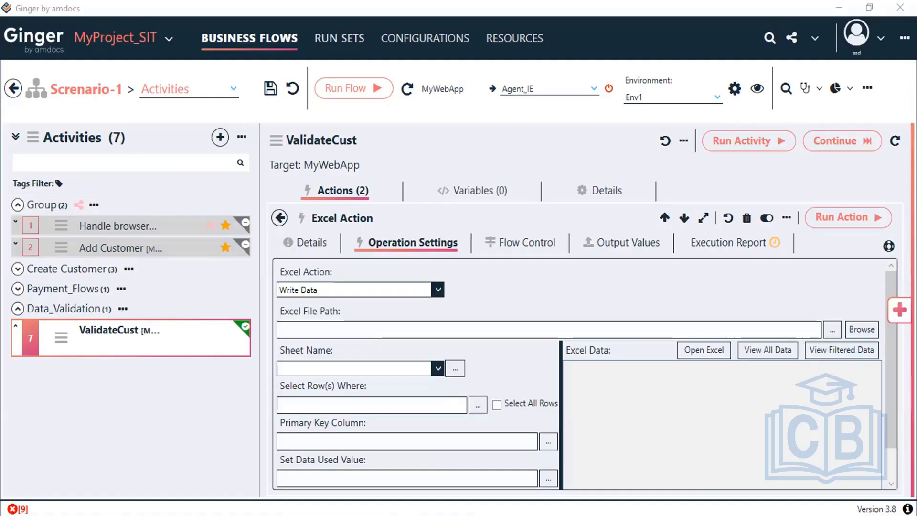
- Enter 'Region_name' in cell C1 of the CustID sheet, then close Customer_details.xlsx
key("alt+Tab")
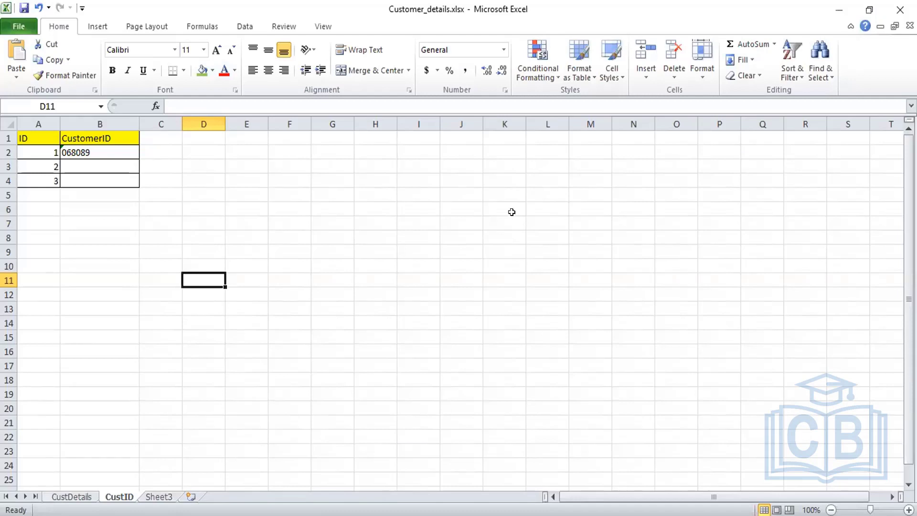
key("ctrl+Up")
key("Left")
type("R")
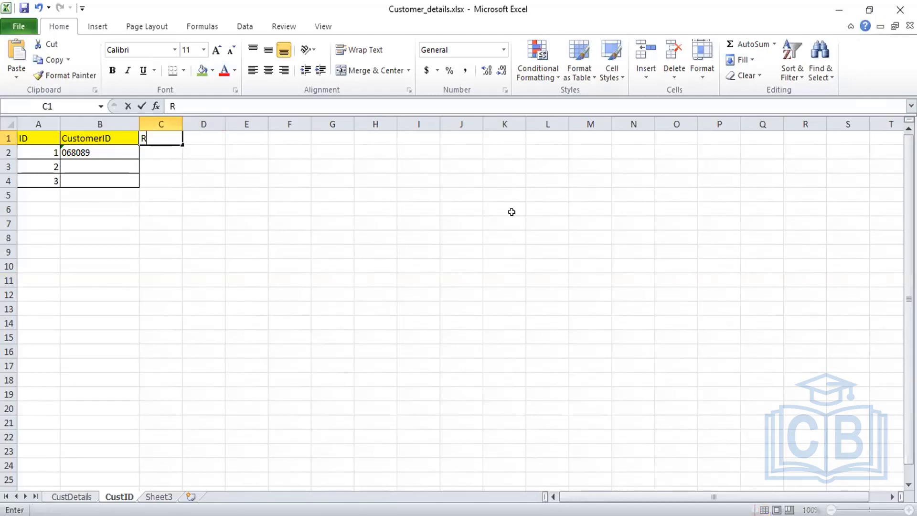
type("egio")
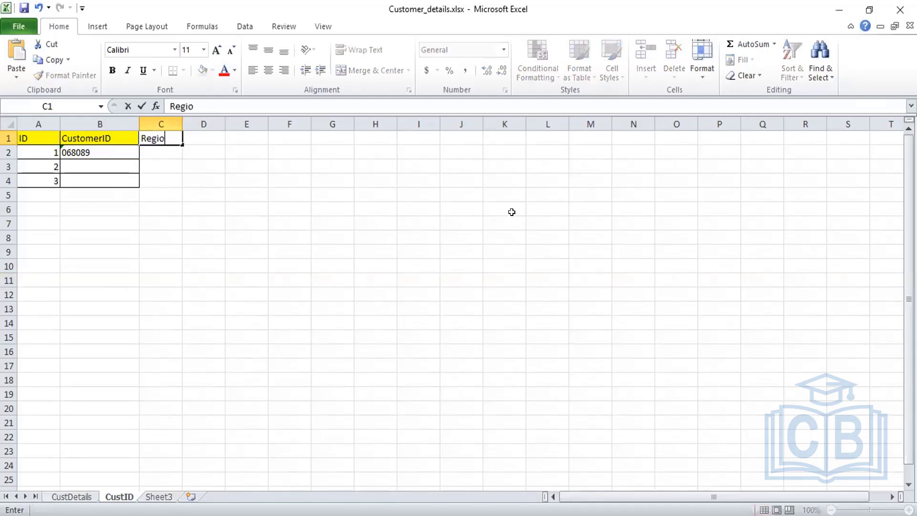
type("n_name")
key("Return")
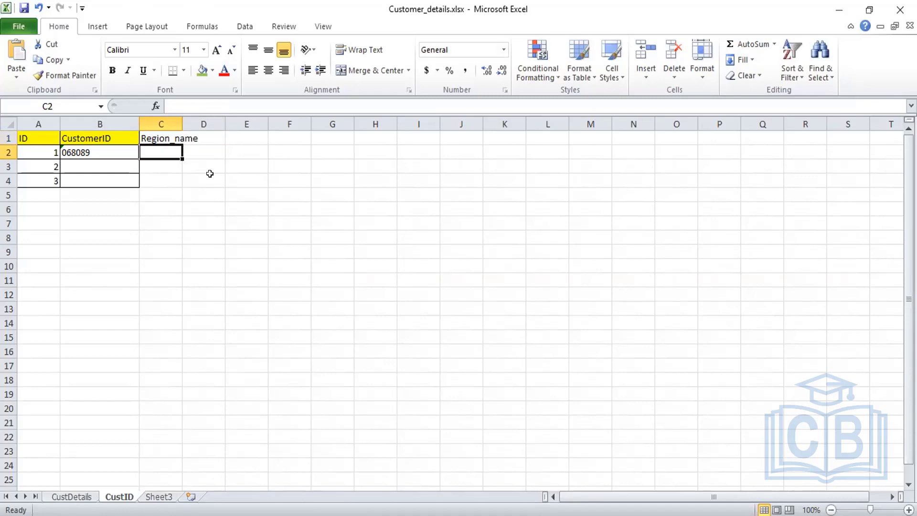
left_click(287, 182)
left_click(638, 306)
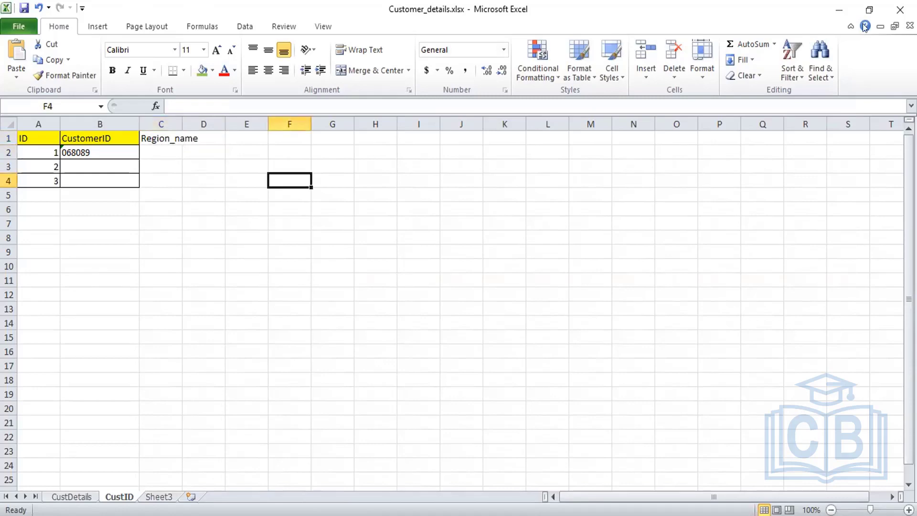
left_click(900, 9)
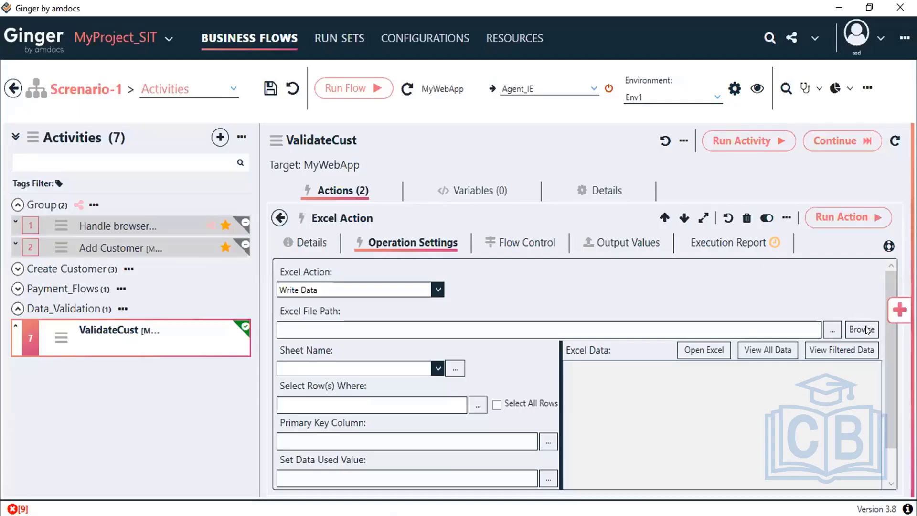
- Browse to C:\MyWorkSpace\MyProject_SIT\Documents and choose Customer_details.xlsx as the Excel file
left_click(867, 330)
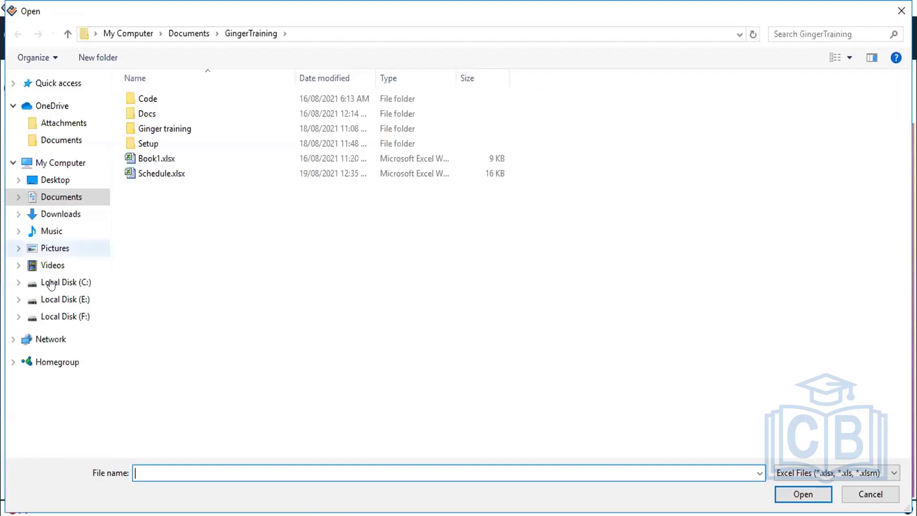
left_click(53, 282)
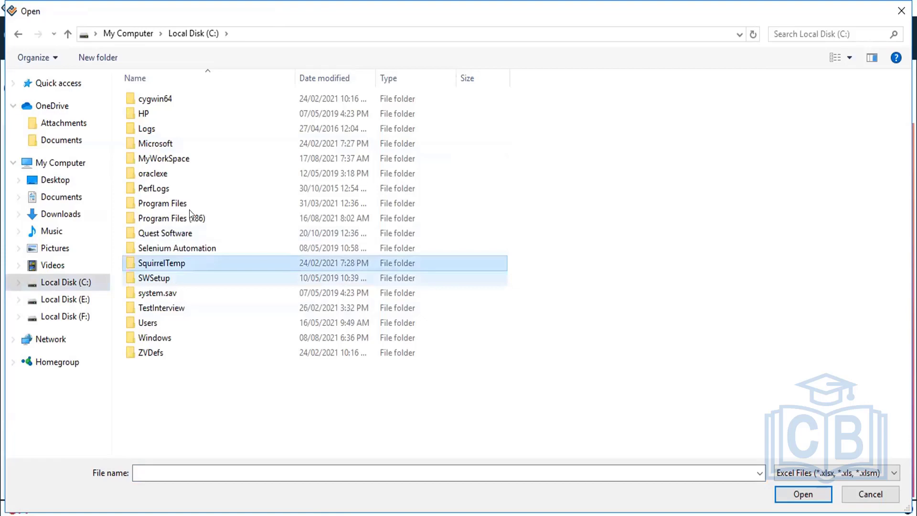
left_click(167, 145)
double_click(164, 158)
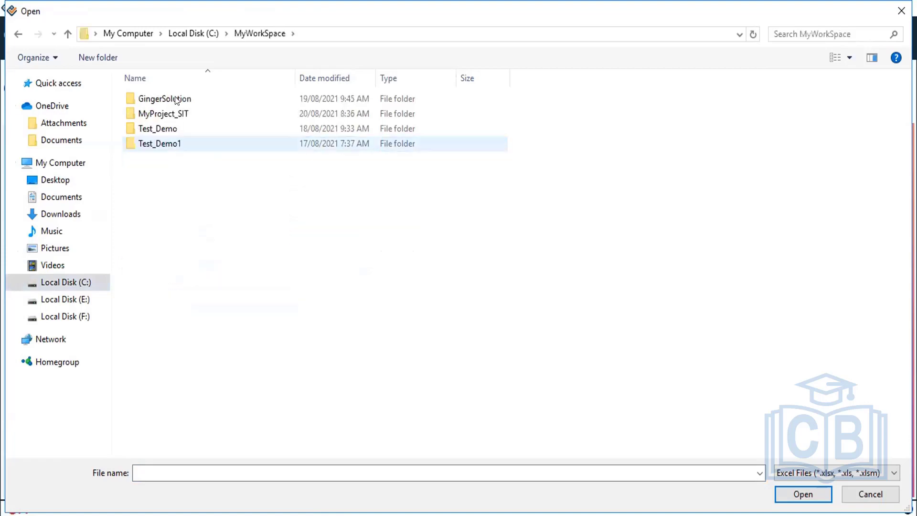
double_click(175, 114)
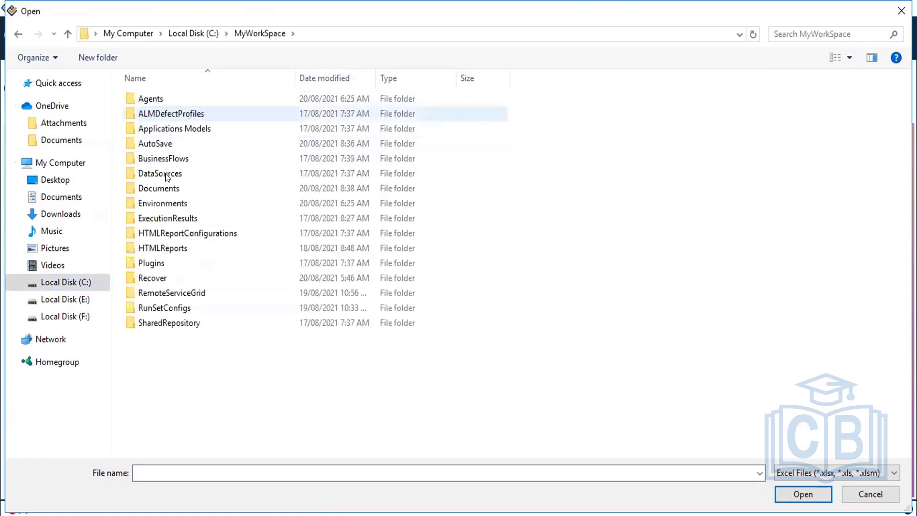
double_click(201, 188)
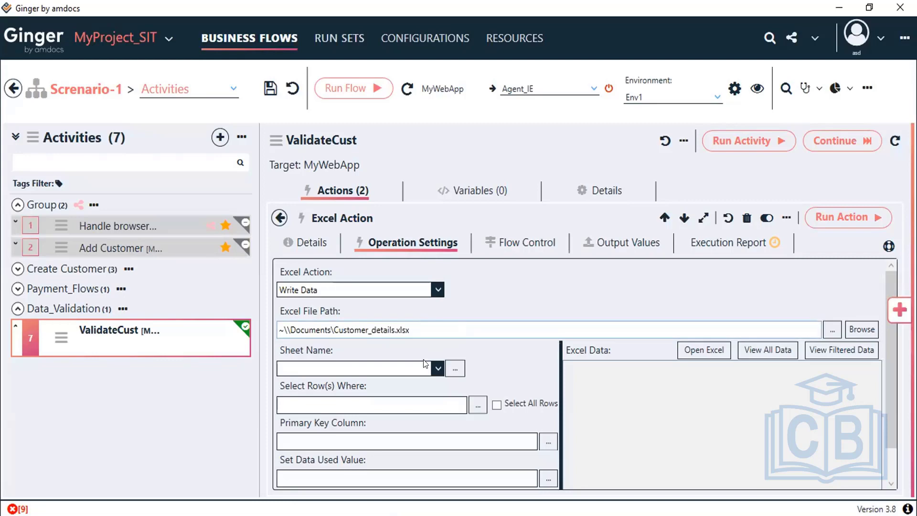
- Select the CustID sheet and preview all of its data
left_click(436, 369)
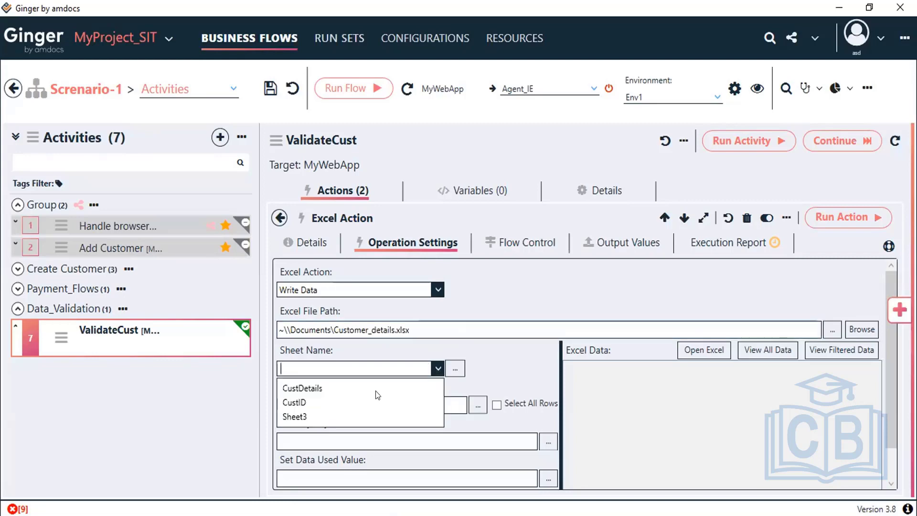
left_click(355, 402)
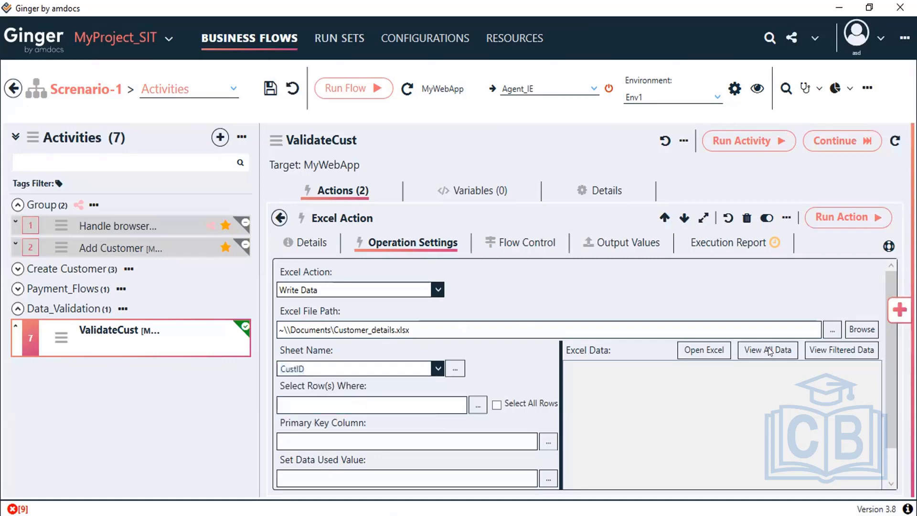
left_click(768, 351)
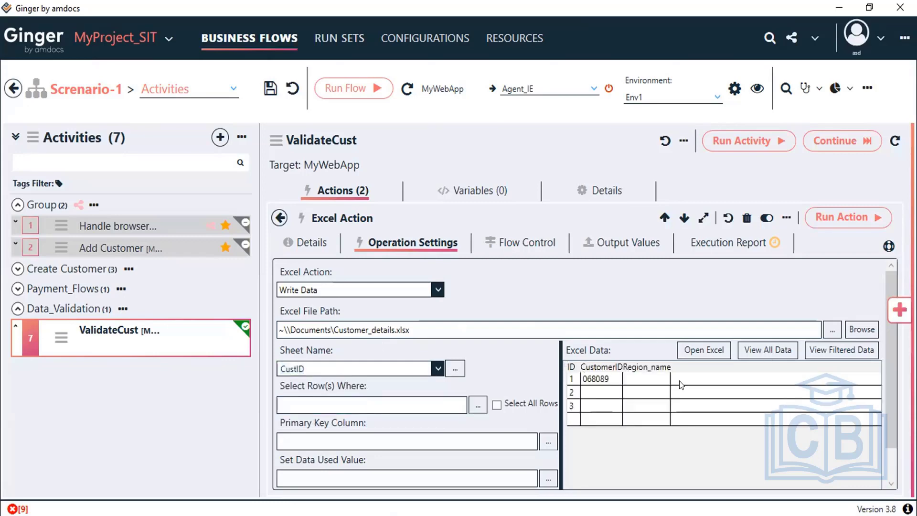
- Filter rows with the condition ID=1 and set ID as the primary key column
left_click(311, 403)
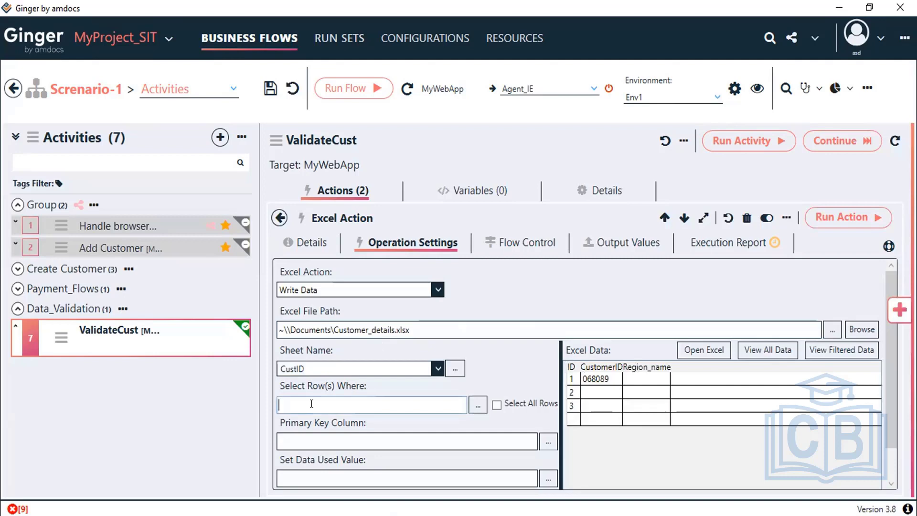
type("ID=1")
key("shift+Left")
key("shift+Left")
left_click(295, 401)
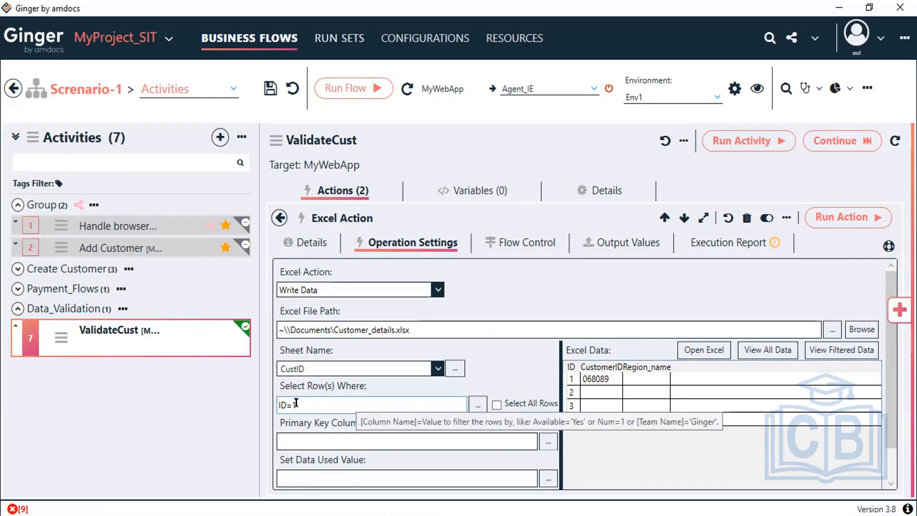
left_click_drag(322, 405, 274, 410)
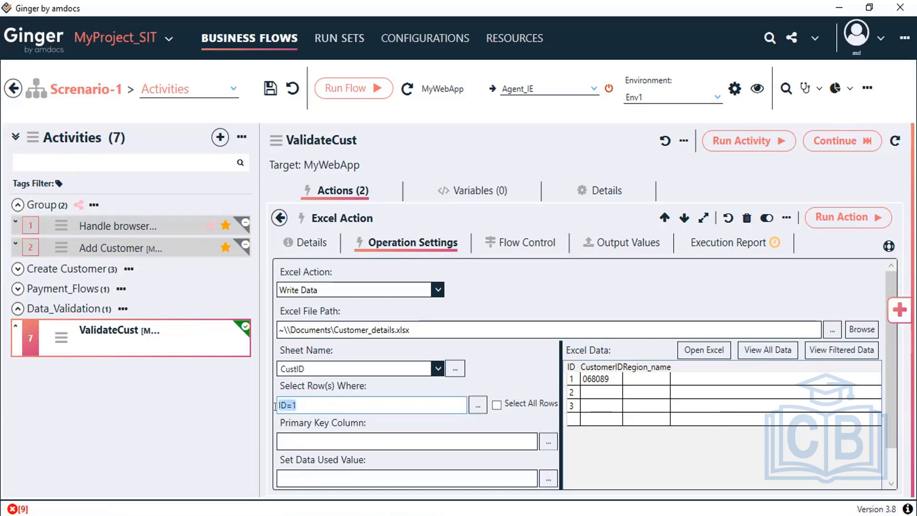
left_click(457, 404)
key("Tab")
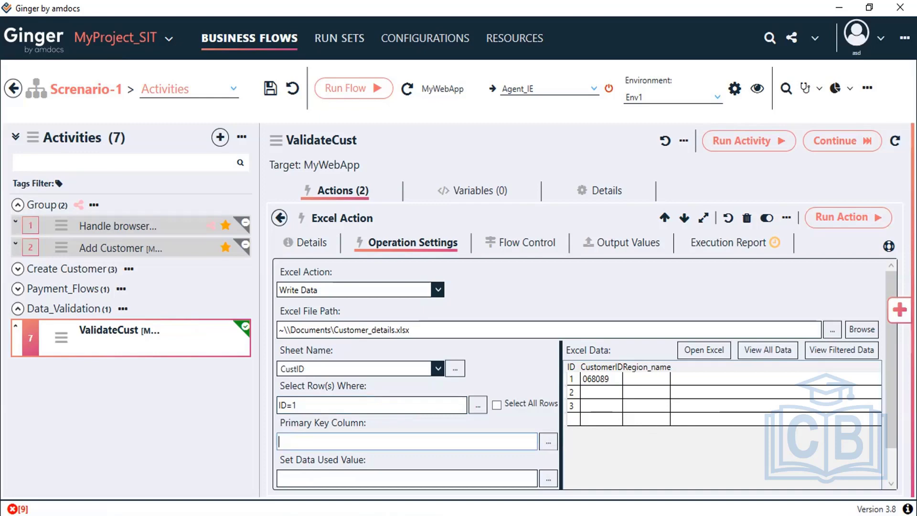
type("ID")
scroll(595, 374, "down", 2)
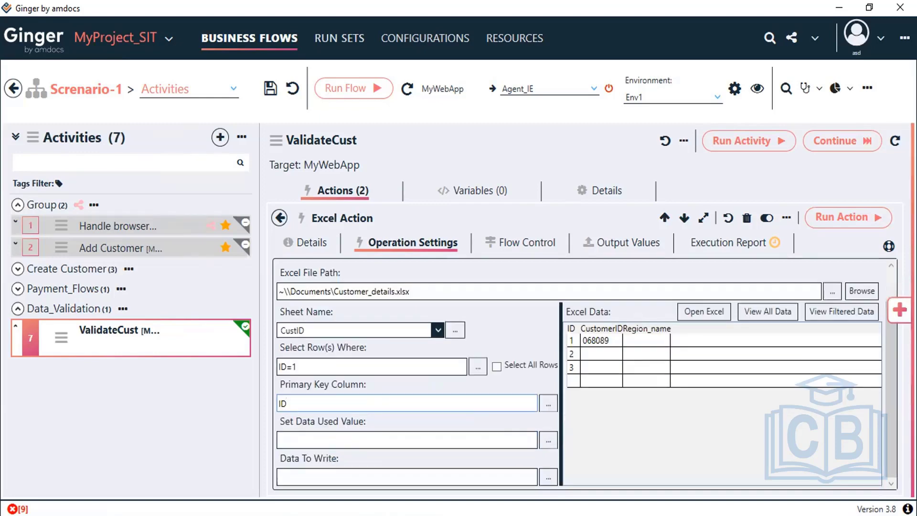
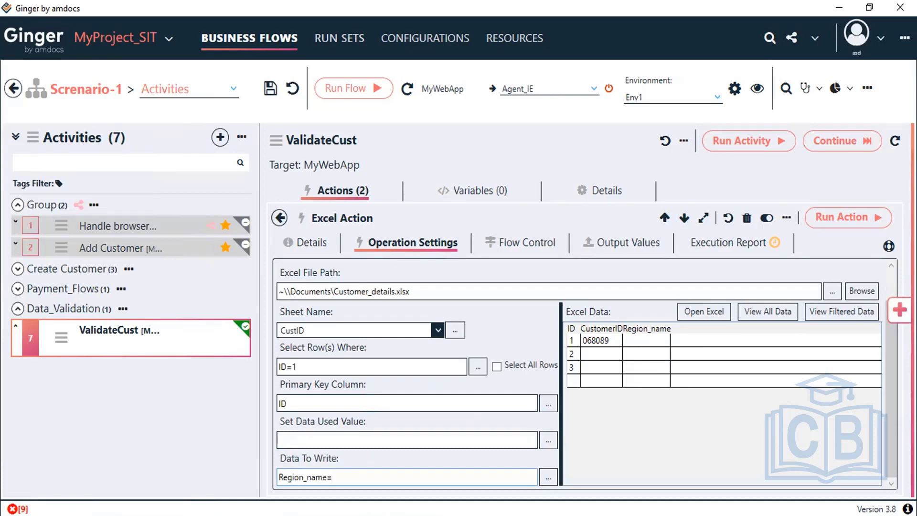
- Set Data To Write to Region_name= '{Var Name=BF-RegionName}' using the BF-RegionName business flow variable
left_click(548, 477)
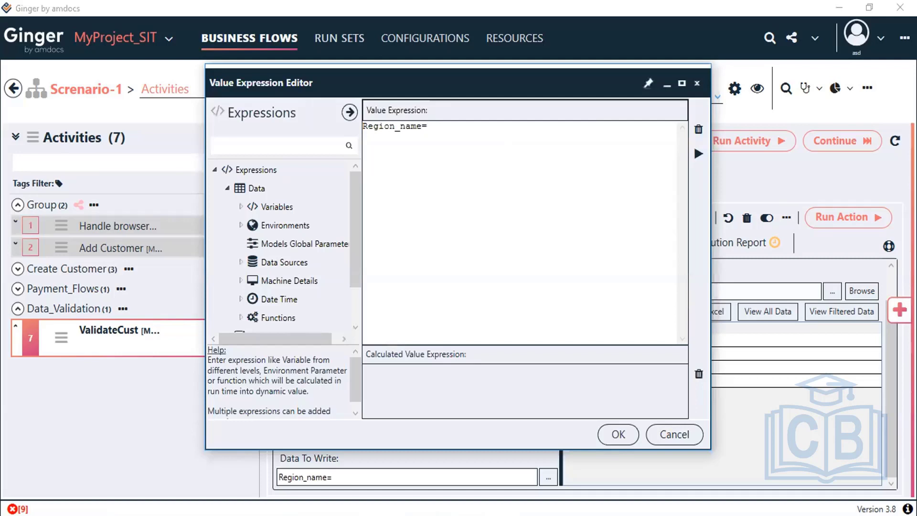
type("''")
left_click(239, 206)
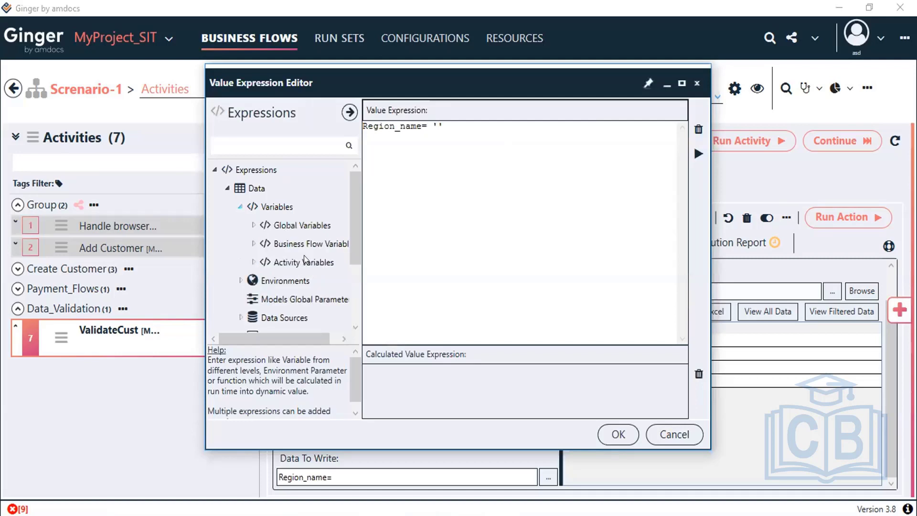
left_click(252, 225)
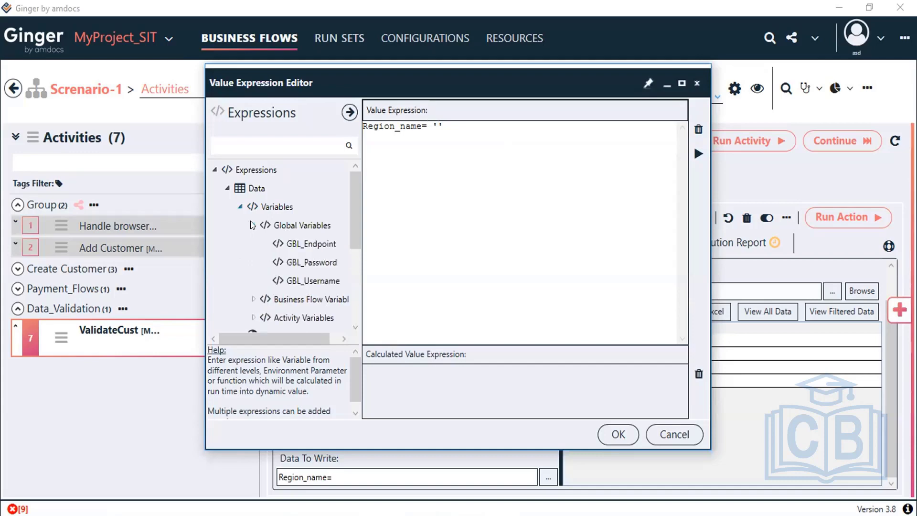
left_click(252, 245)
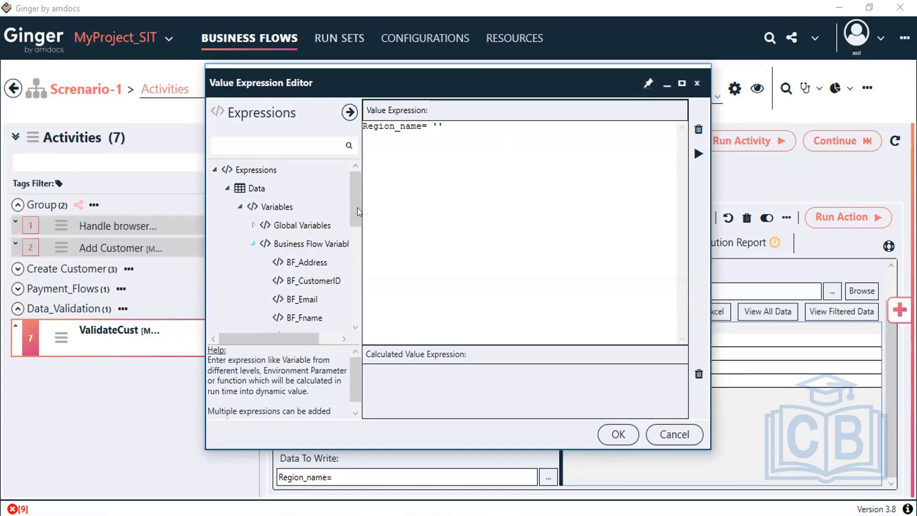
left_click_drag(353, 197, 355, 234)
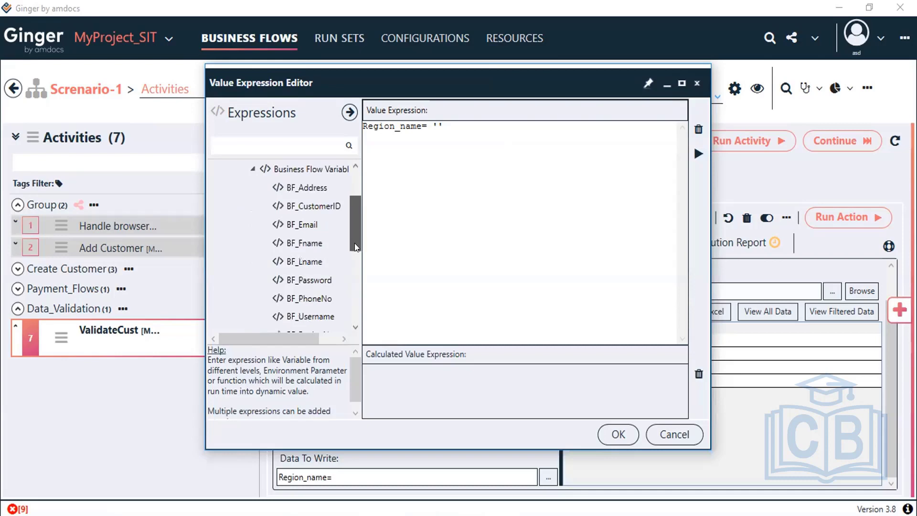
scroll(318, 266, "down", 3)
left_click(317, 268)
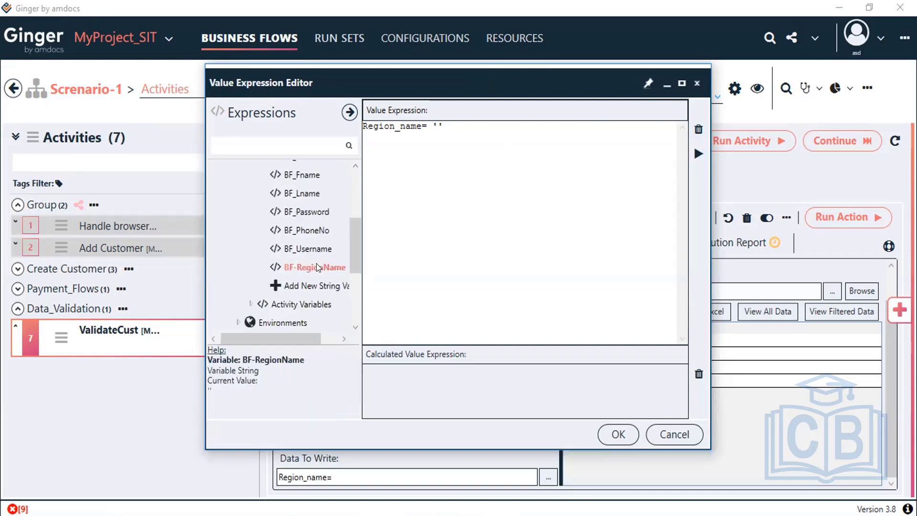
double_click(316, 268)
left_click(697, 154)
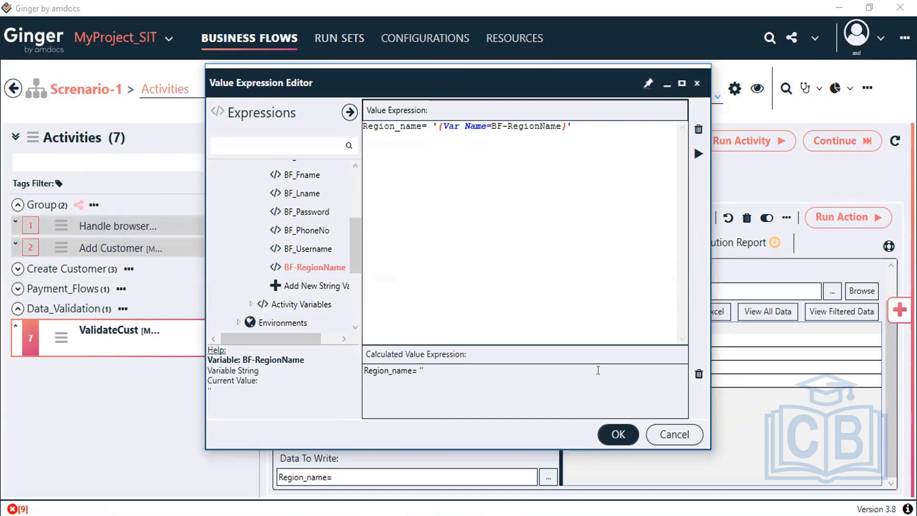
left_click(616, 430)
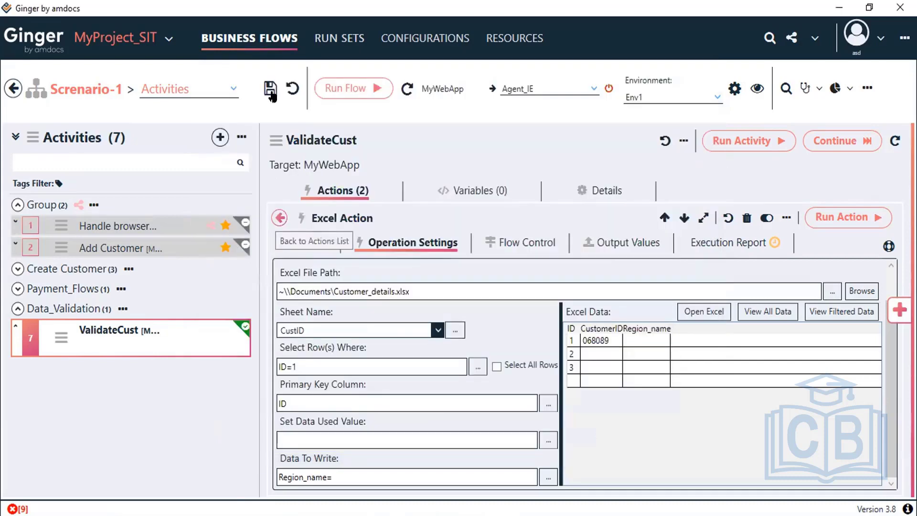
- Save the business flow, run the Excel Action, and reopen its settings after the syntax-error failure
key("ctrl+s")
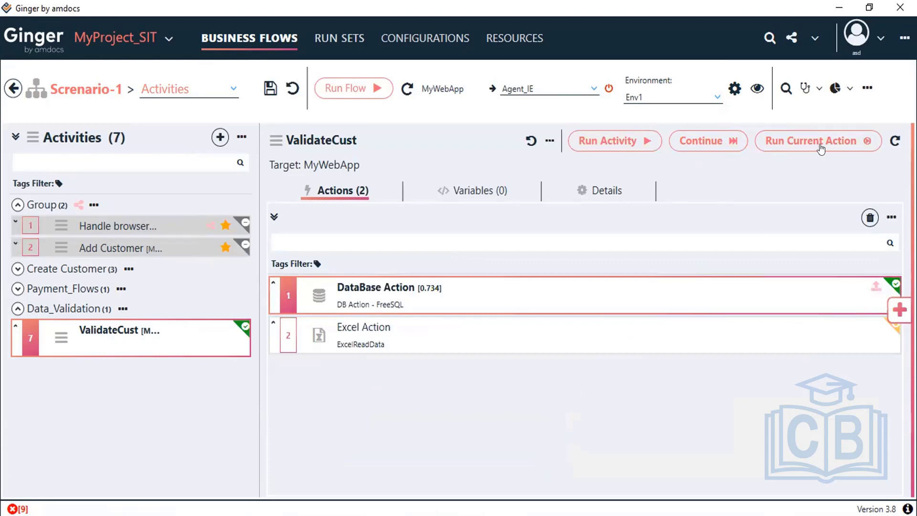
left_click(795, 134)
left_click(795, 139)
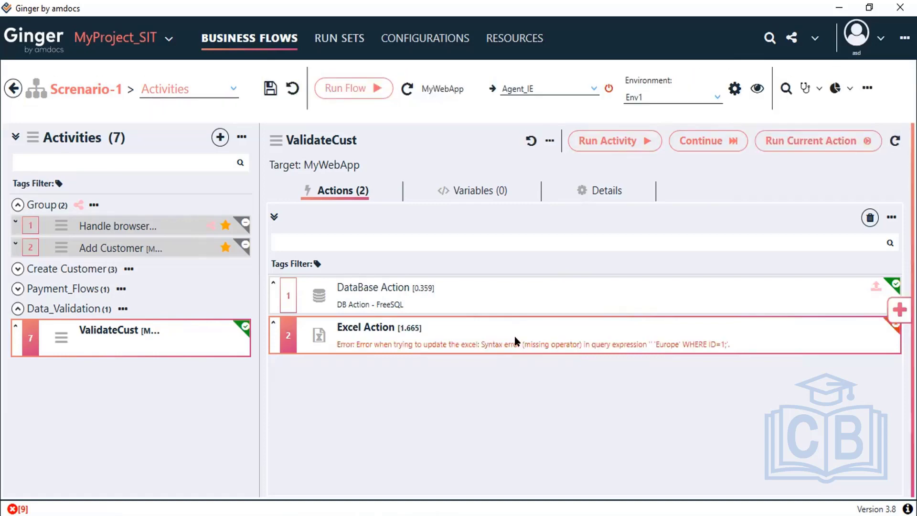
double_click(515, 341)
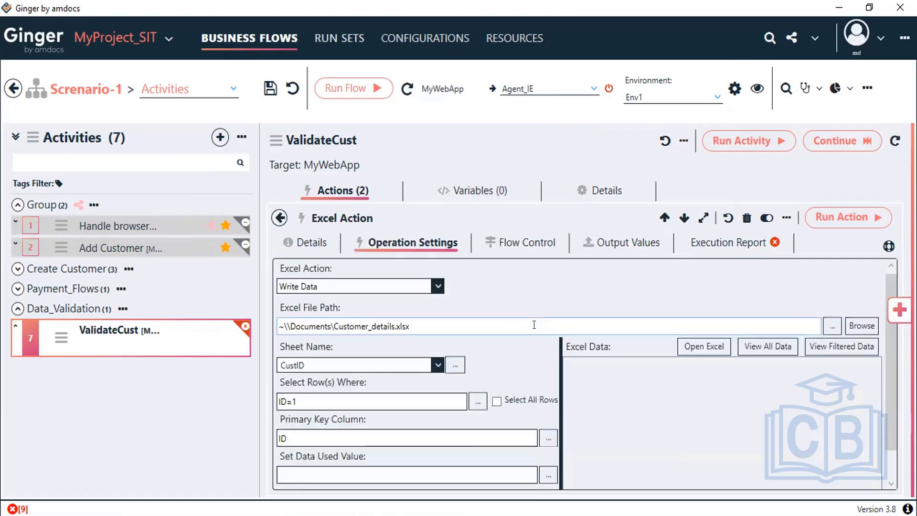
- Remove the extra space so the expression reads Region_name='Europe', then rerun the Excel Action
scroll(534, 325, "down", 1)
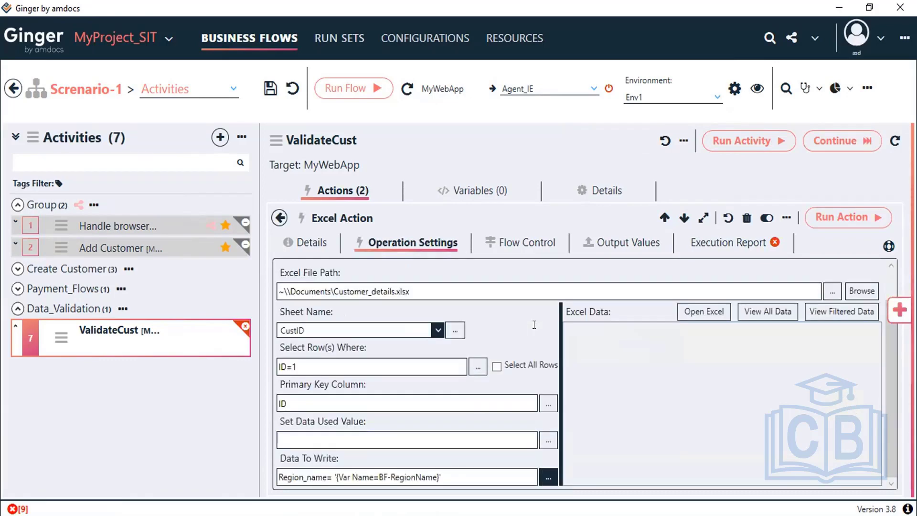
left_click(548, 477)
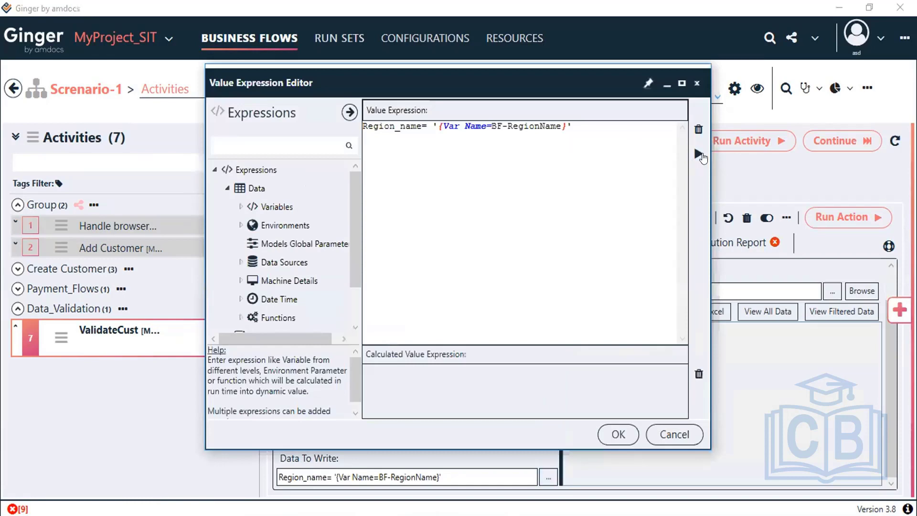
left_click(699, 155)
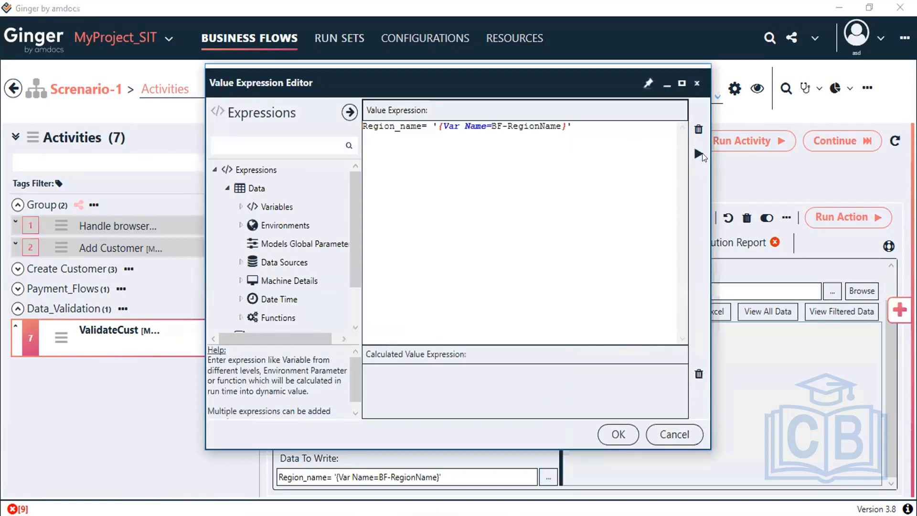
left_click(428, 120)
key("BackSpace")
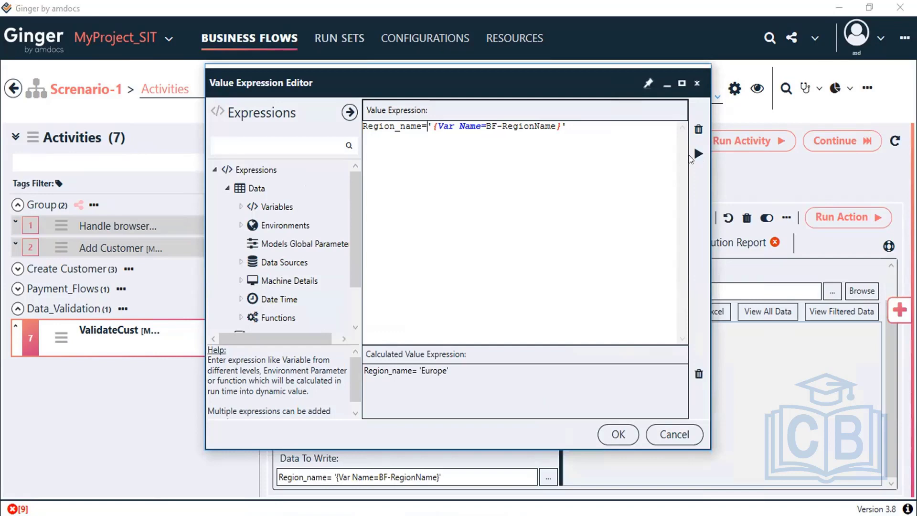
left_click(697, 154)
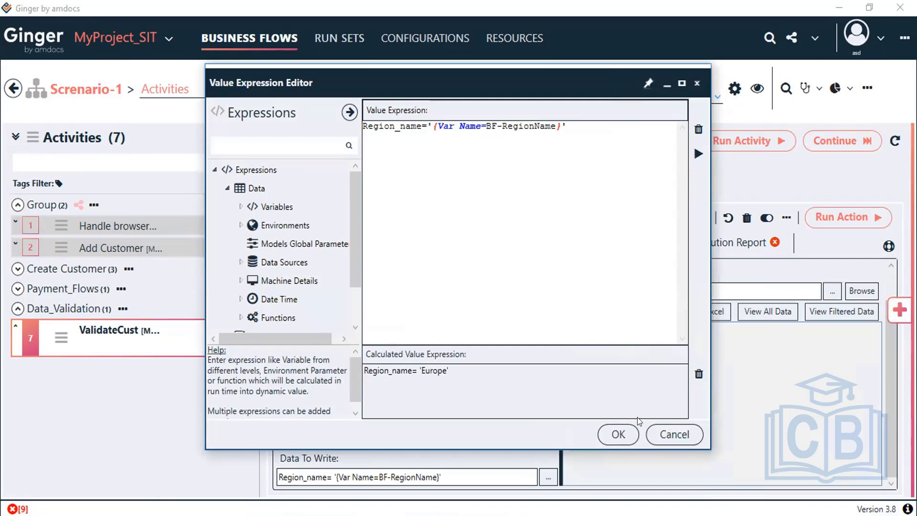
left_click(619, 433)
left_click(843, 216)
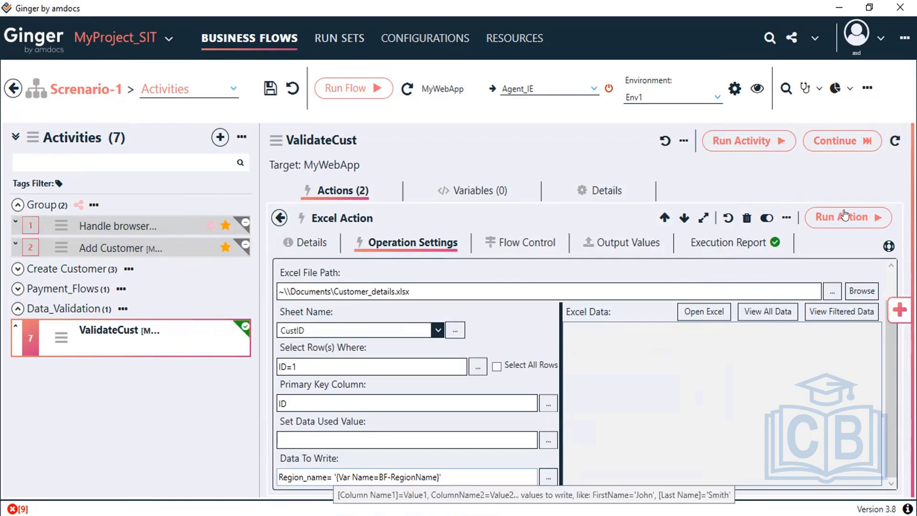
- Load all CustID sheet data to confirm Europe under Region_name, then open Customer_details.xlsx in Excel
left_click(770, 313)
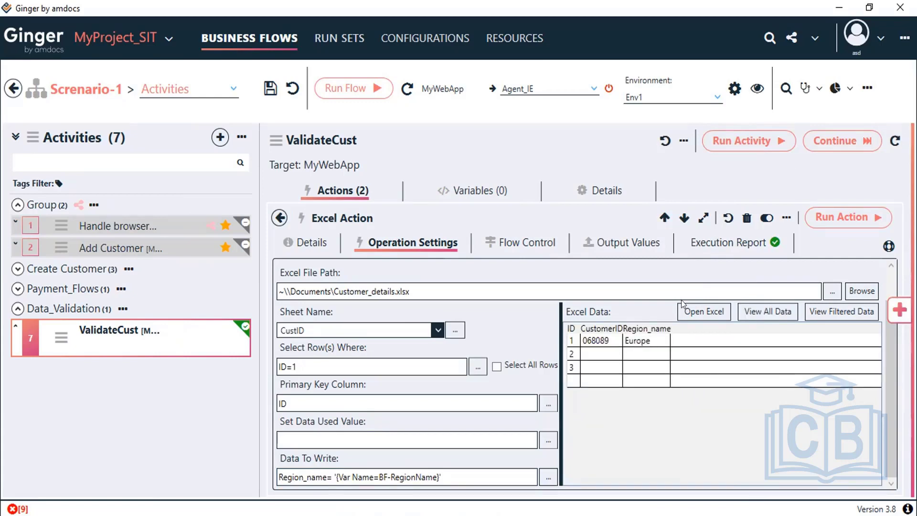
left_click(704, 311)
left_click(72, 514)
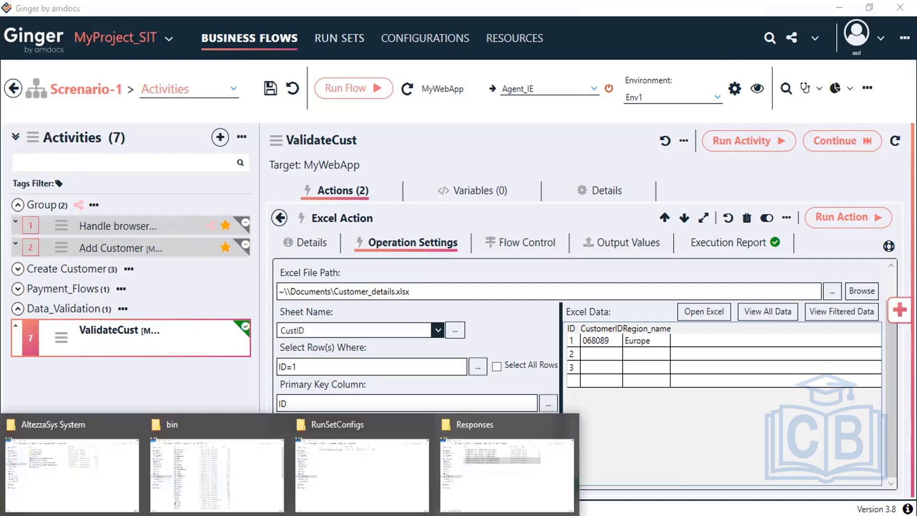
- Switch to Customer_details.xlsx and check cell C2 shows Europe for customer 068089
left_click(476, 513)
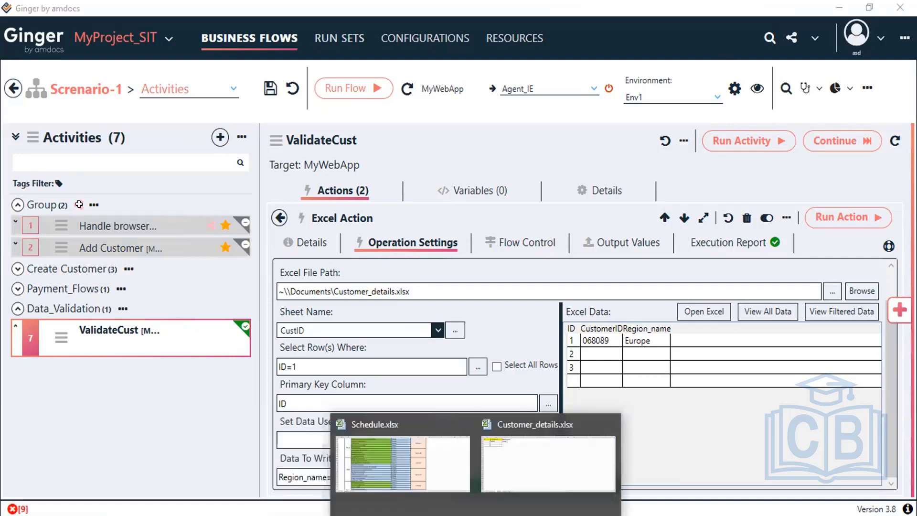
left_click(549, 463)
left_click(157, 152)
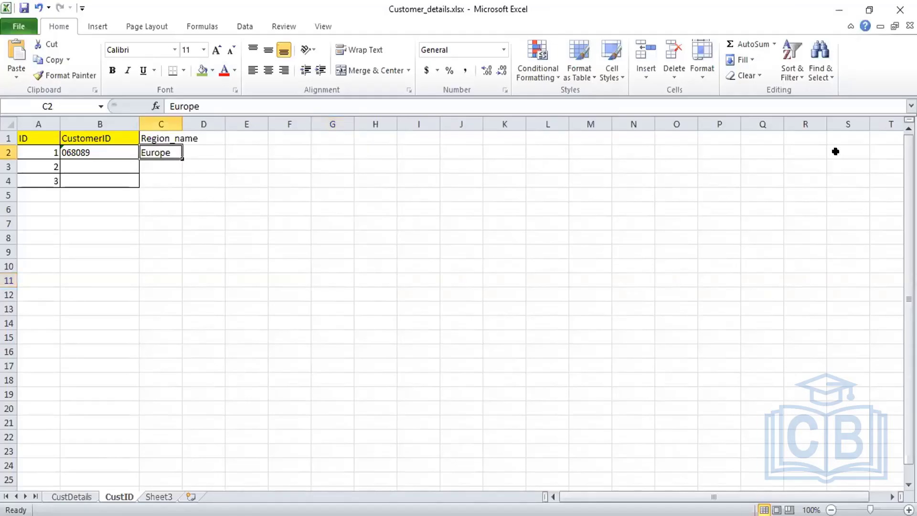
left_click(375, 208)
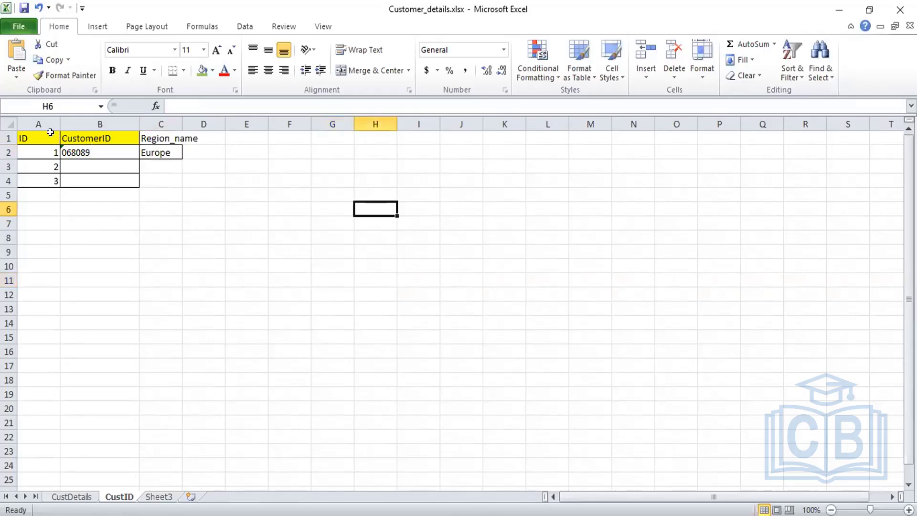
left_click_drag(50, 137, 176, 136)
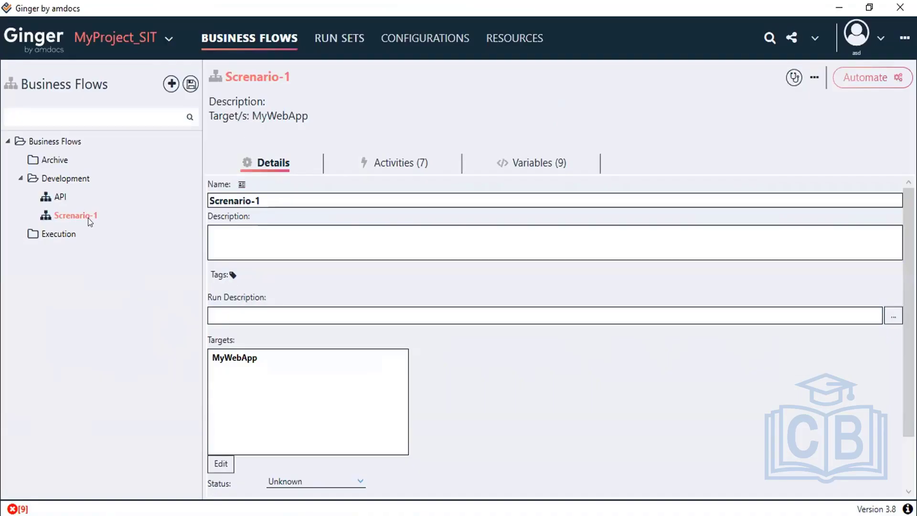
- Reopen Scenario-1 and return to the ValidateCust actions list showing ExcelWriteData passed
double_click(74, 216)
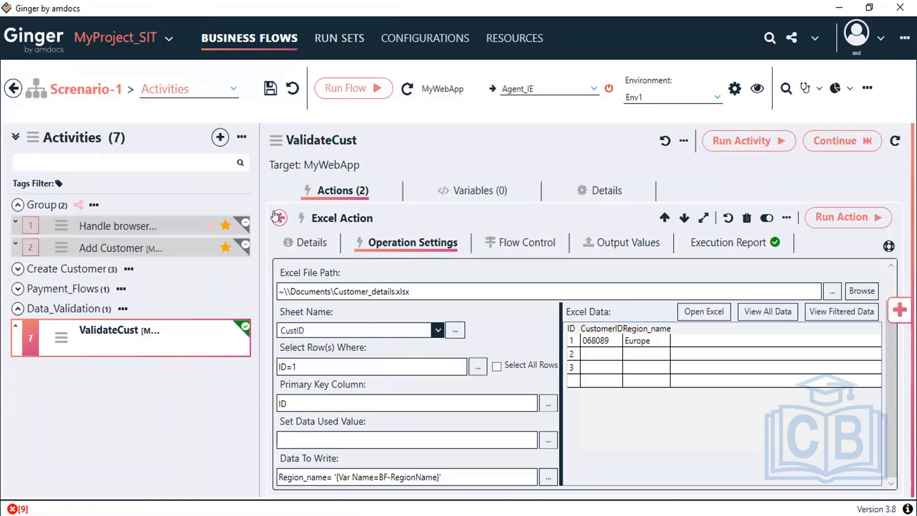
left_click(278, 217)
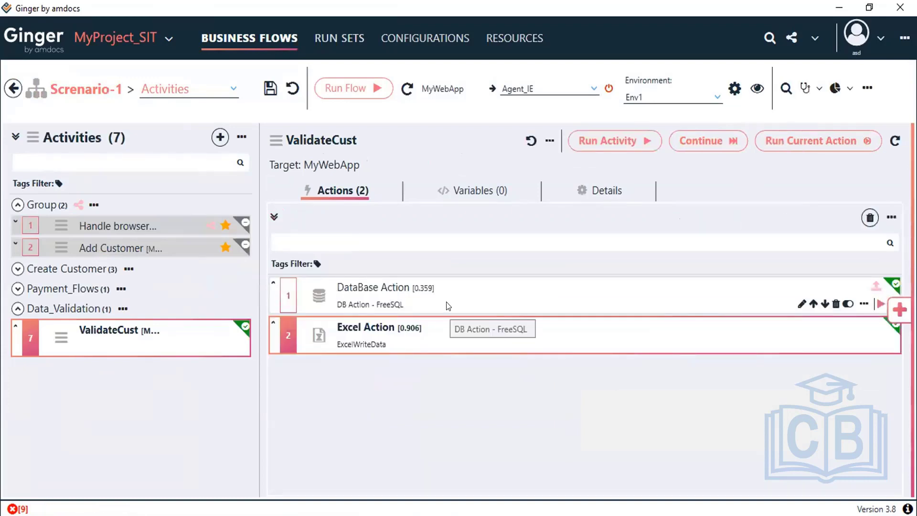